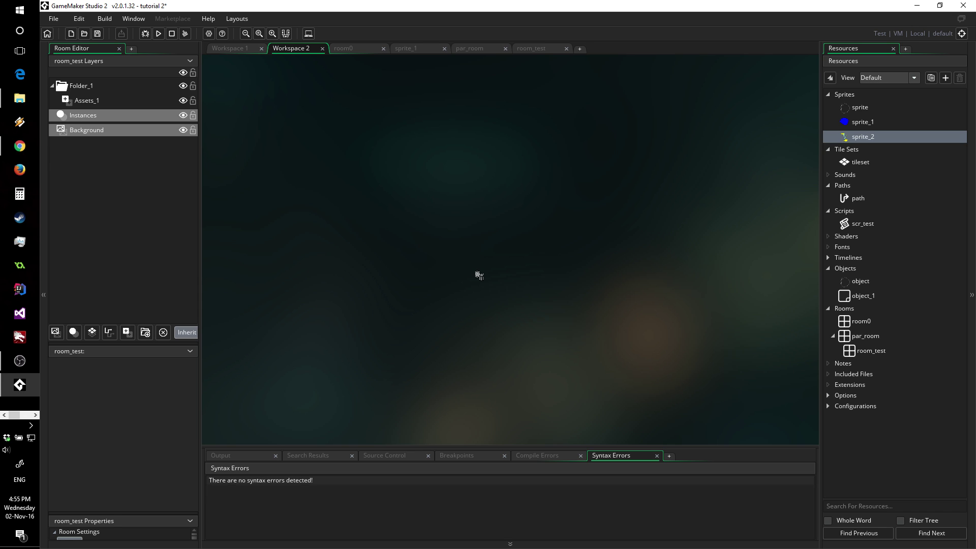
Step: Create a new sprite from the workspace menu and keep the name sprite_3
{"action": "right_click", "coordinate": [438, 130]}
{"action": "mouse_move", "coordinate": [452, 134]}
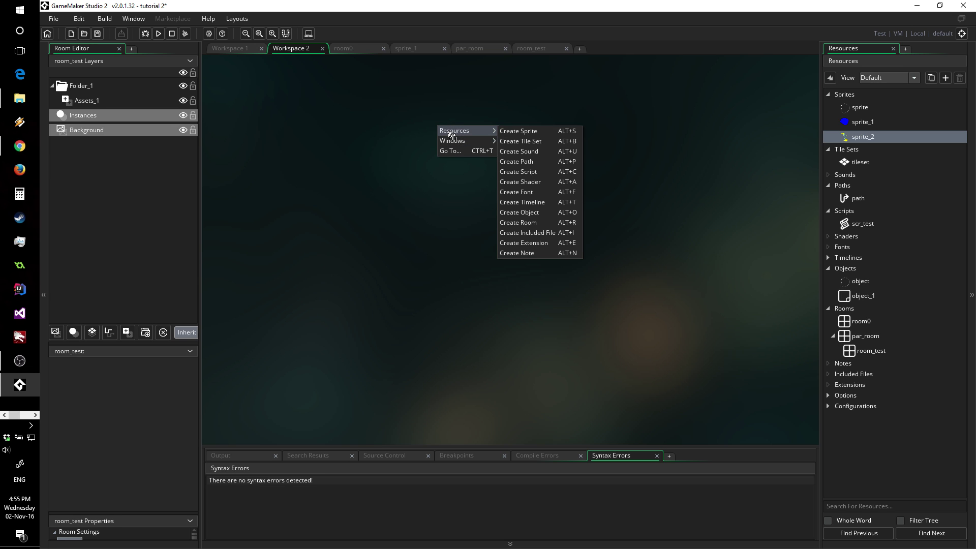
{"action": "left_click", "coordinate": [541, 134]}
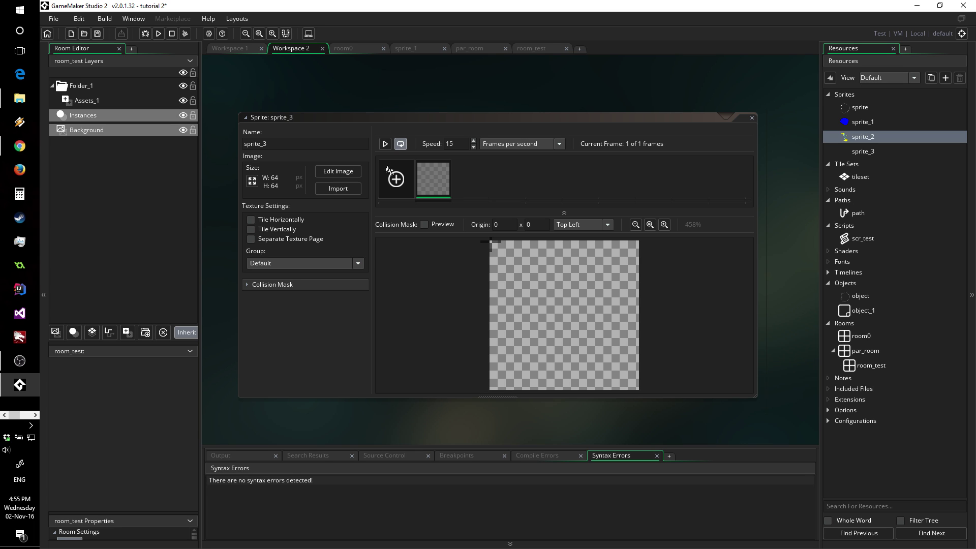
{"action": "left_click", "coordinate": [280, 141]}
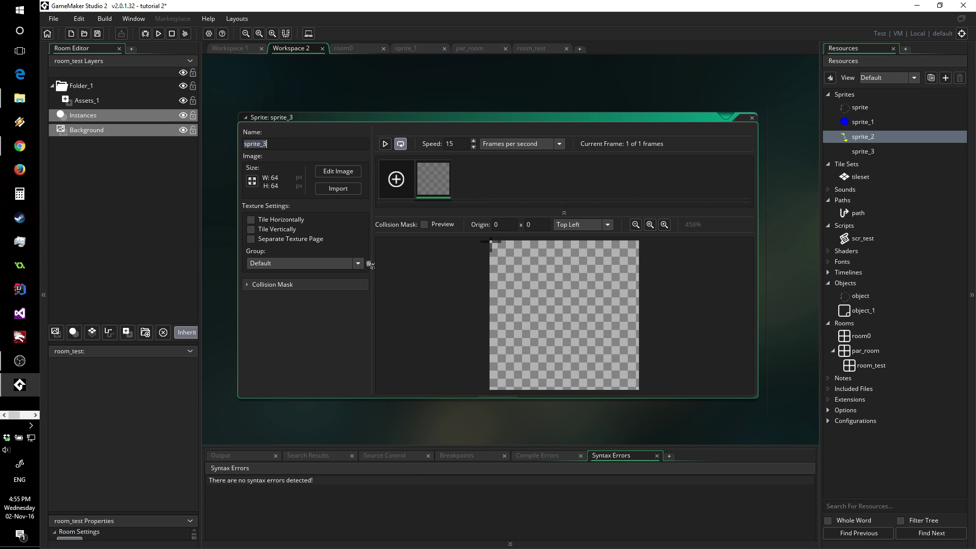
{"action": "left_click", "coordinate": [327, 131]}
Step: Resize the sprite image from 64 × 64 to 128 × 128 pixels
{"action": "left_click", "coordinate": [252, 181]}
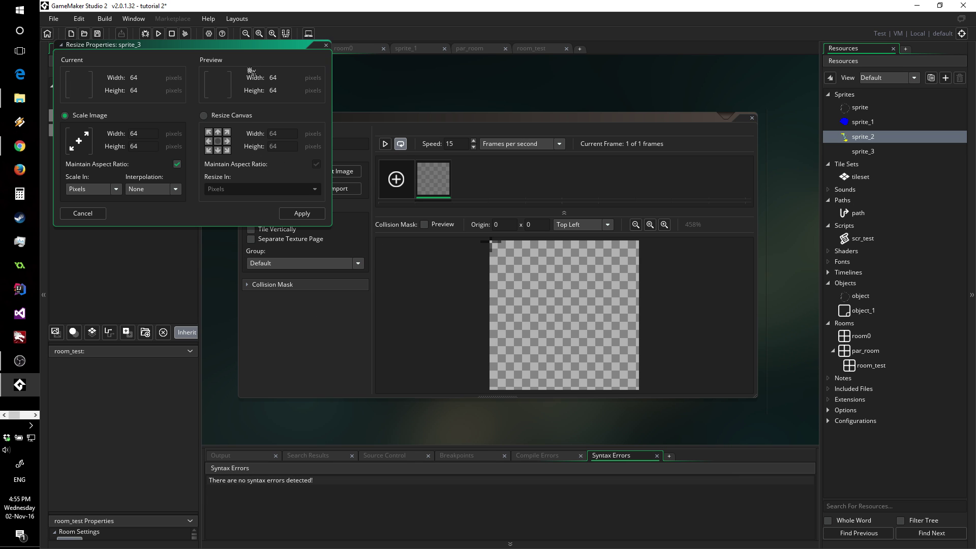
{"action": "left_click_drag", "start_coordinate": [249, 45], "coordinate": [492, 101]}
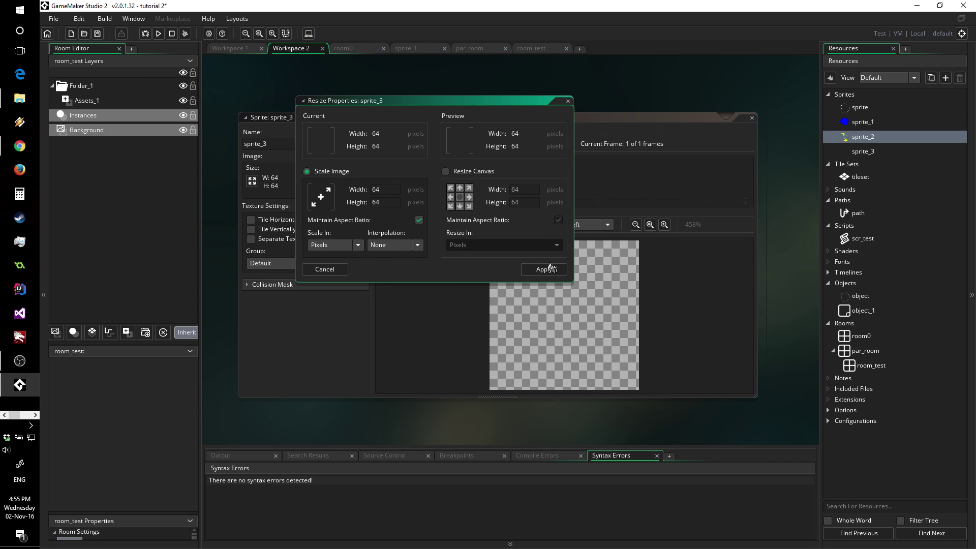
{"action": "double_click", "coordinate": [383, 188]}
{"action": "type", "text": "128"}
{"action": "key", "text": "Tab"}
{"action": "left_click", "coordinate": [525, 273]}
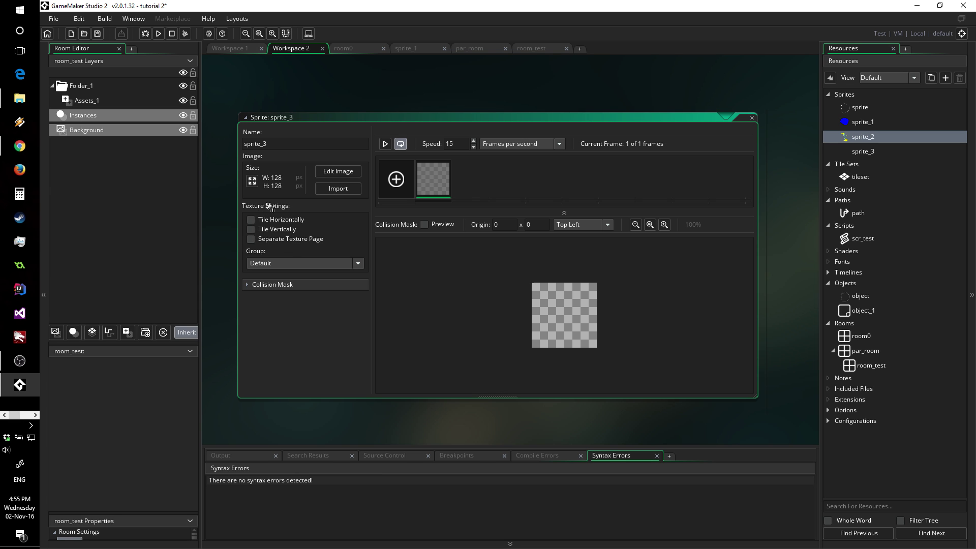
Step: Leave the sprite's texture group set to Default
{"action": "left_click", "coordinate": [291, 268]}
{"action": "left_click", "coordinate": [294, 268]}
{"action": "left_click", "coordinate": [282, 266]}
{"action": "left_click", "coordinate": [282, 270]}
Step: Set a Rectangle collision mask stretched to Right 128 and Bottom 128
{"action": "left_click", "coordinate": [249, 286]}
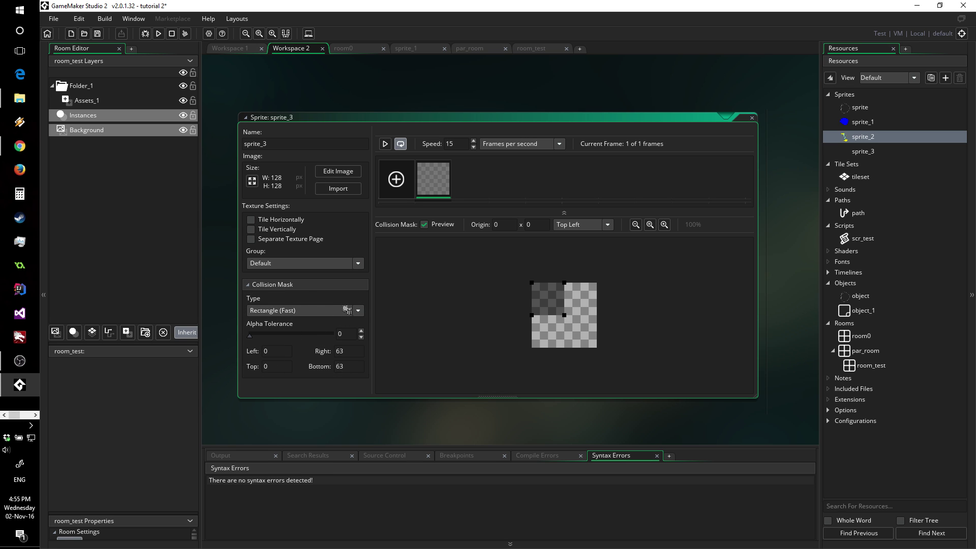
{"action": "left_click", "coordinate": [358, 311]}
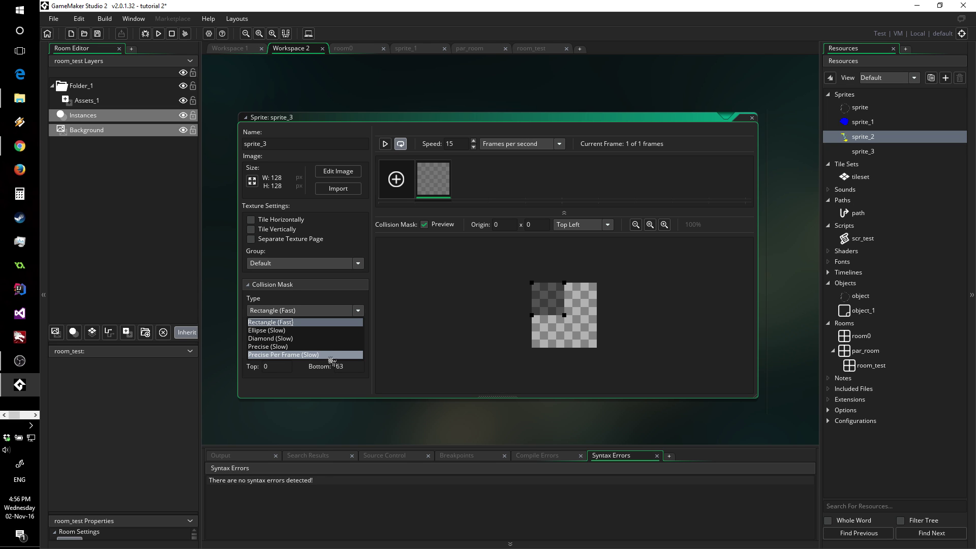
{"action": "left_click", "coordinate": [305, 322]}
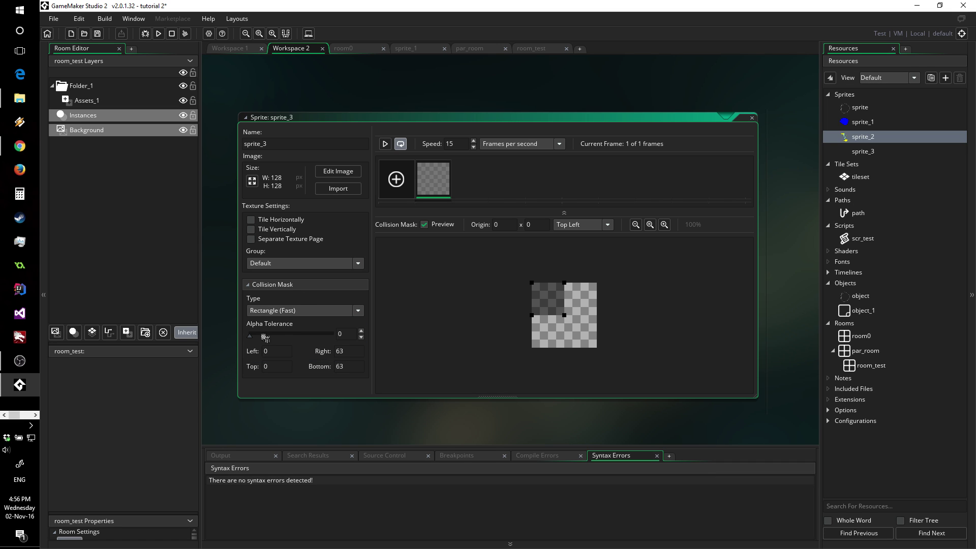
{"action": "left_click_drag", "start_coordinate": [565, 315], "coordinate": [598, 350]}
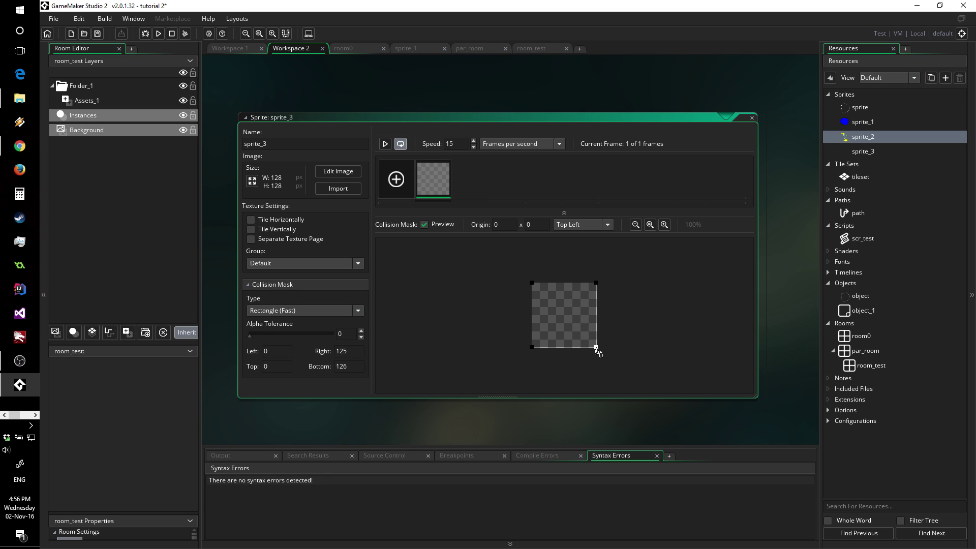
{"action": "left_click", "coordinate": [357, 363]}
{"action": "left_click", "coordinate": [363, 390]}
Step: Add four empty animation frames to sprite_3
{"action": "mouse_move", "coordinate": [426, 191]}
{"action": "left_click", "coordinate": [399, 179]}
{"action": "left_click", "coordinate": [400, 179]}
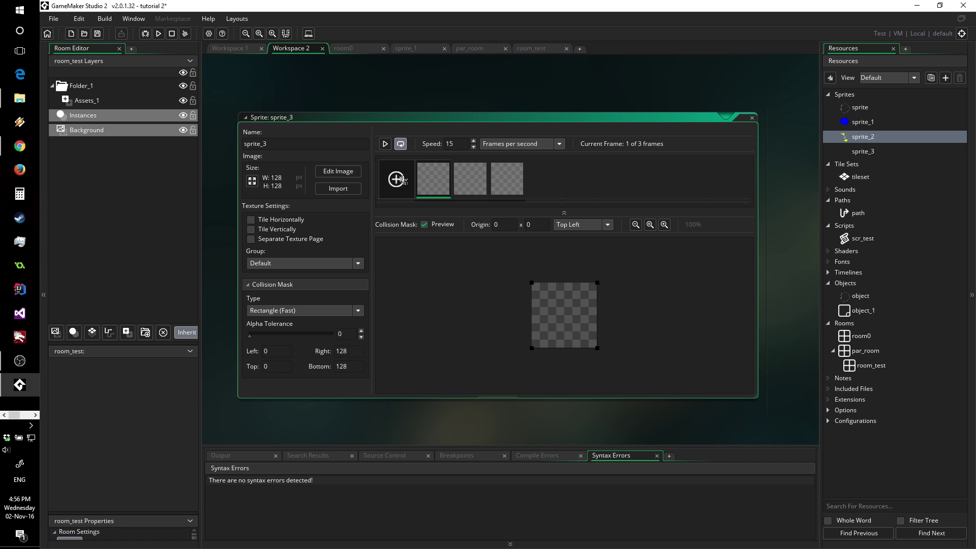
{"action": "left_click", "coordinate": [401, 179]}
{"action": "left_click", "coordinate": [402, 180]}
Step: Delete the fifth, fourth and third frames, leaving two frames
{"action": "left_click", "coordinate": [563, 196]}
{"action": "left_click", "coordinate": [595, 164]}
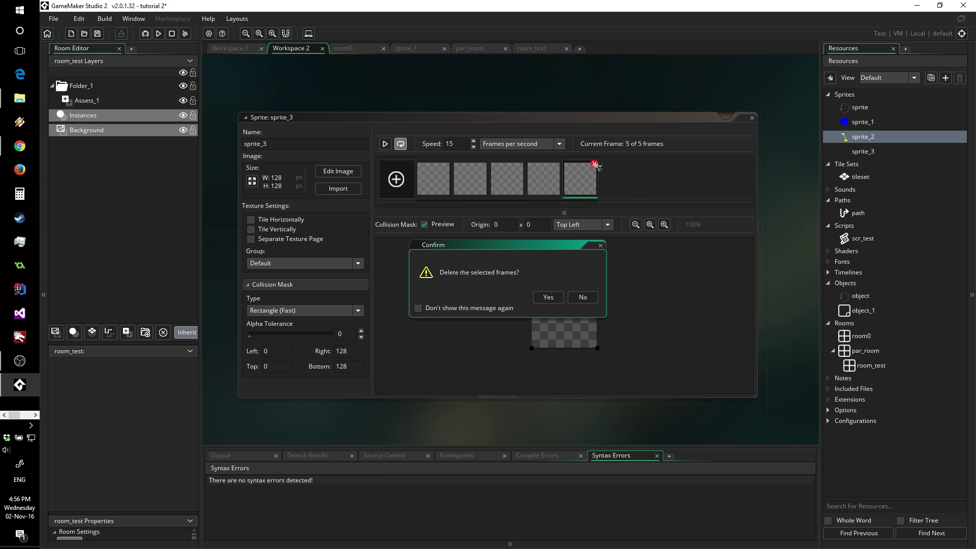
{"action": "key", "text": "Return"}
{"action": "left_click", "coordinate": [558, 164]}
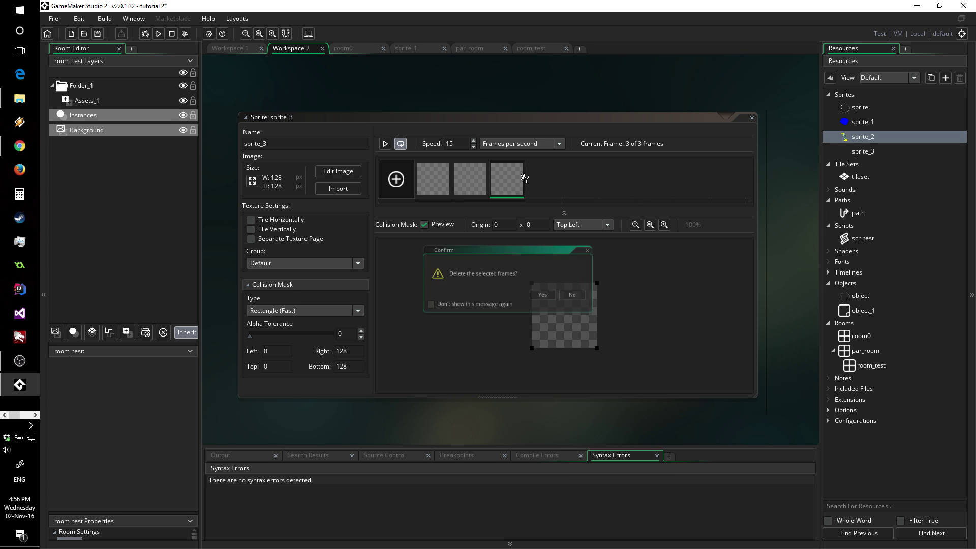
{"action": "key", "text": "Return"}
{"action": "left_click", "coordinate": [521, 164]}
{"action": "key", "text": "Return"}
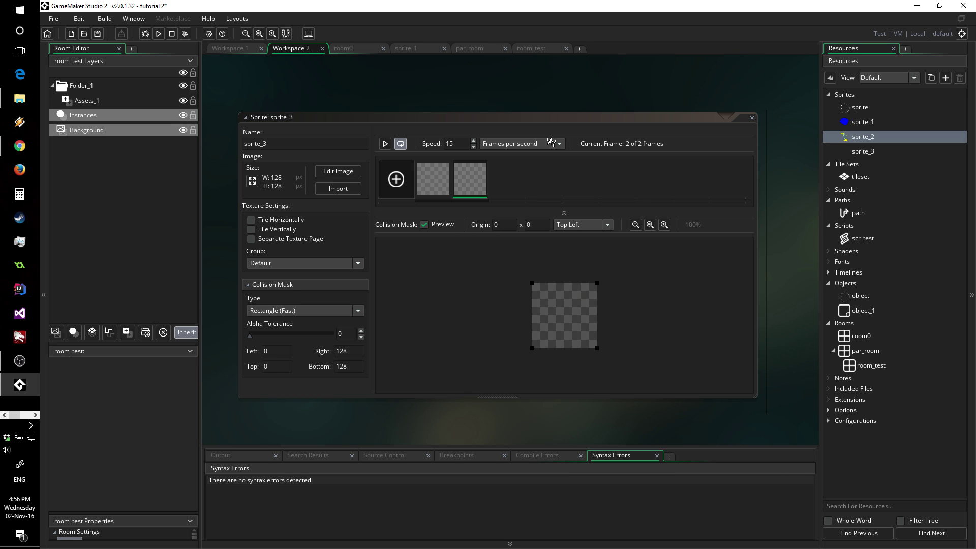
Step: Play the animation preview and keep the speed at 15 frames per second
{"action": "left_click", "coordinate": [385, 143]}
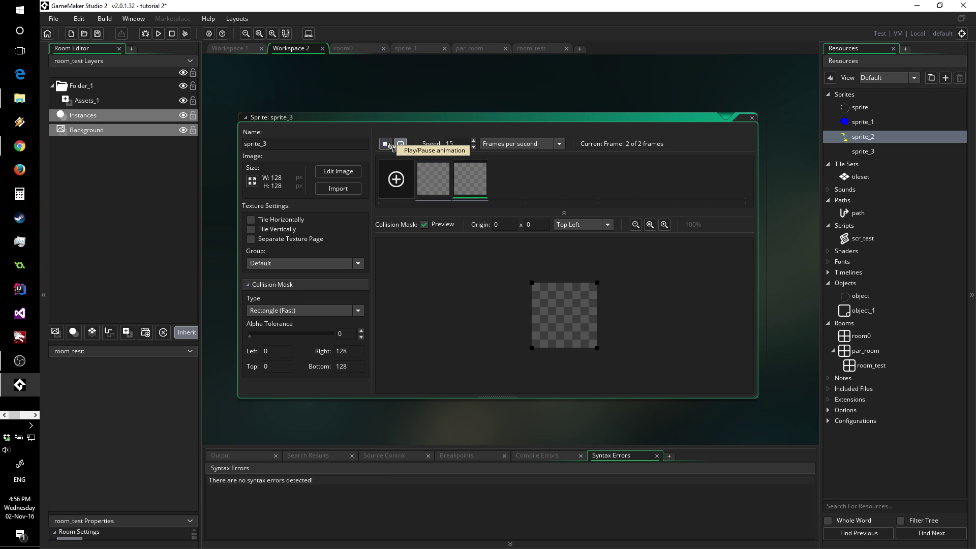
{"action": "left_click", "coordinate": [385, 143]}
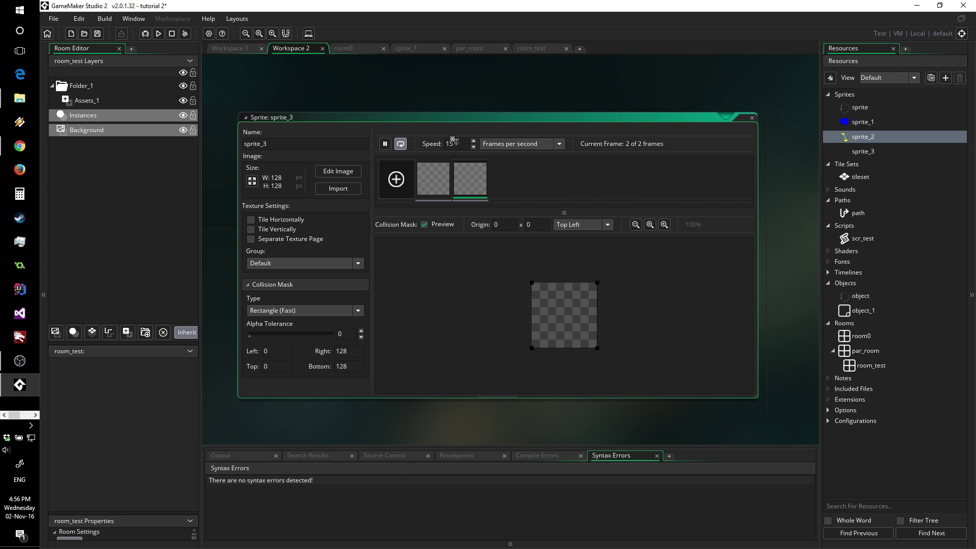
{"action": "left_click", "coordinate": [560, 144]}
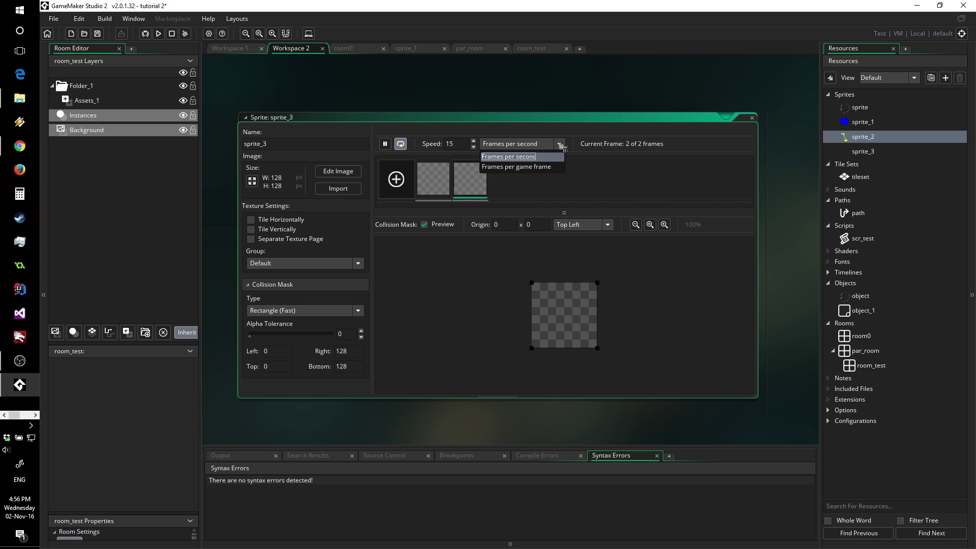
{"action": "left_click", "coordinate": [540, 167]}
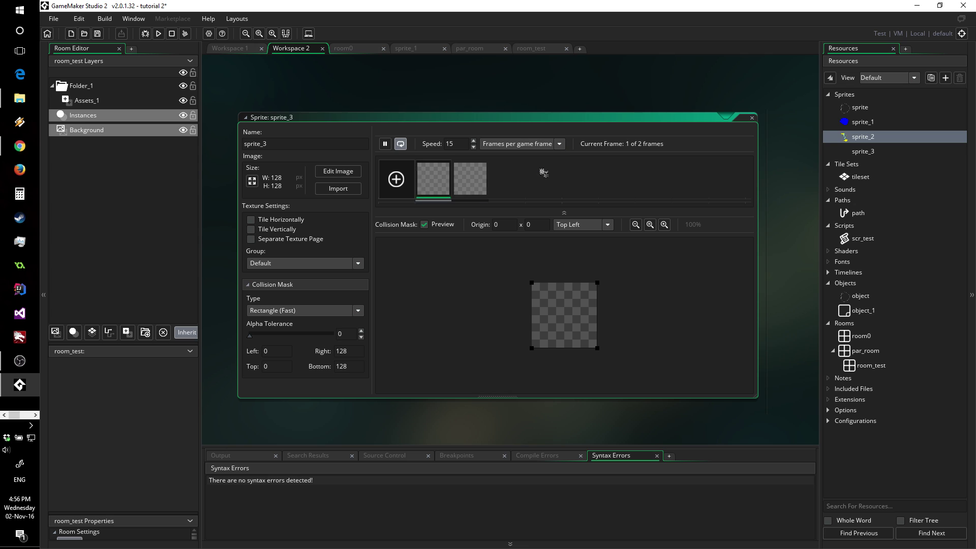
{"action": "left_click", "coordinate": [560, 144]}
{"action": "left_click", "coordinate": [519, 156]}
Step: Open the first frame and paint three white squares with a large square brush
{"action": "double_click", "coordinate": [427, 167]}
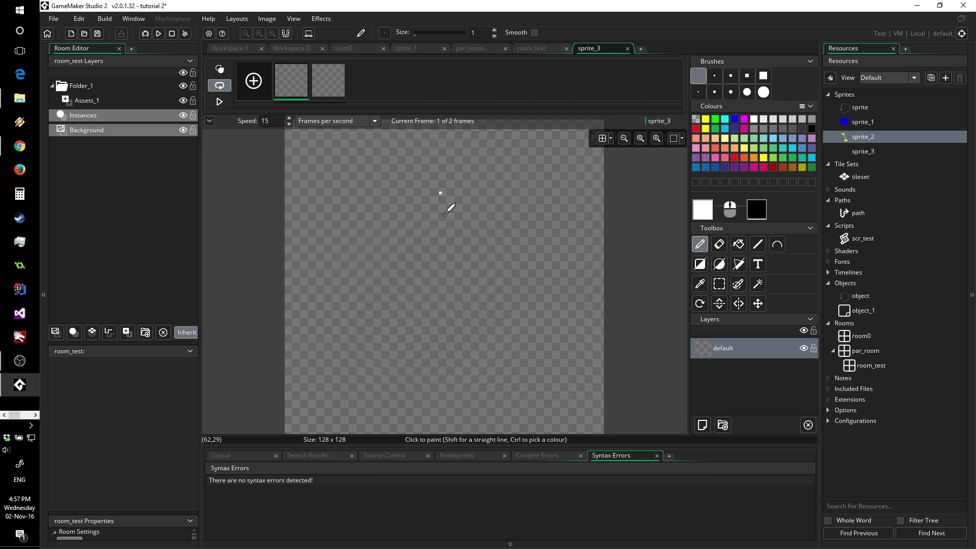
{"action": "scroll", "coordinate": [445, 254], "scroll_direction": "down", "scroll_amount": 2}
{"action": "scroll", "coordinate": [454, 243], "scroll_direction": "down", "scroll_amount": 2}
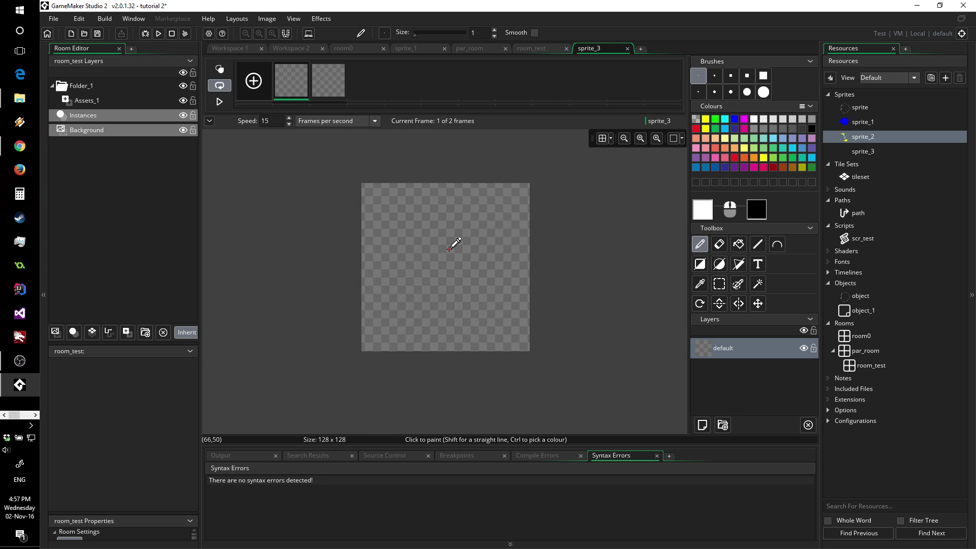
{"action": "scroll", "coordinate": [456, 239], "scroll_direction": "up", "scroll_amount": 4}
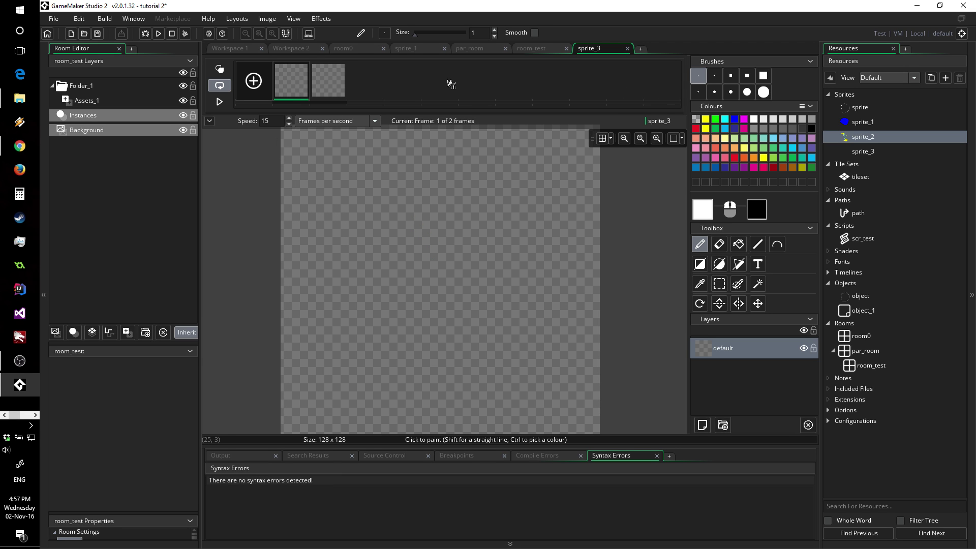
{"action": "mouse_move", "coordinate": [325, 90]}
{"action": "left_click", "coordinate": [746, 76]}
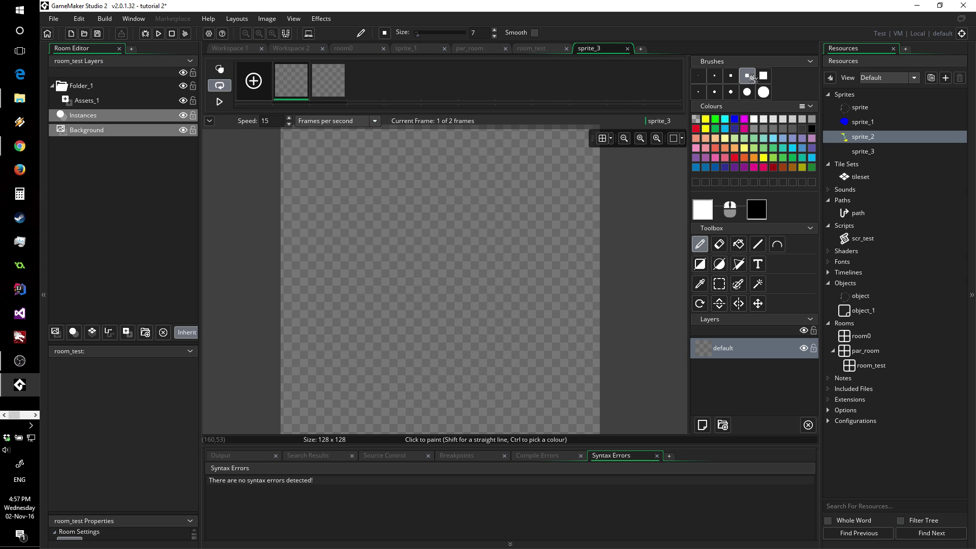
{"action": "left_click", "coordinate": [342, 261]}
{"action": "left_click", "coordinate": [372, 245]}
{"action": "left_click", "coordinate": [449, 238]}
Step: Add three larger white squares and a white diagonal stroke with the round brush
{"action": "left_click", "coordinate": [764, 76]}
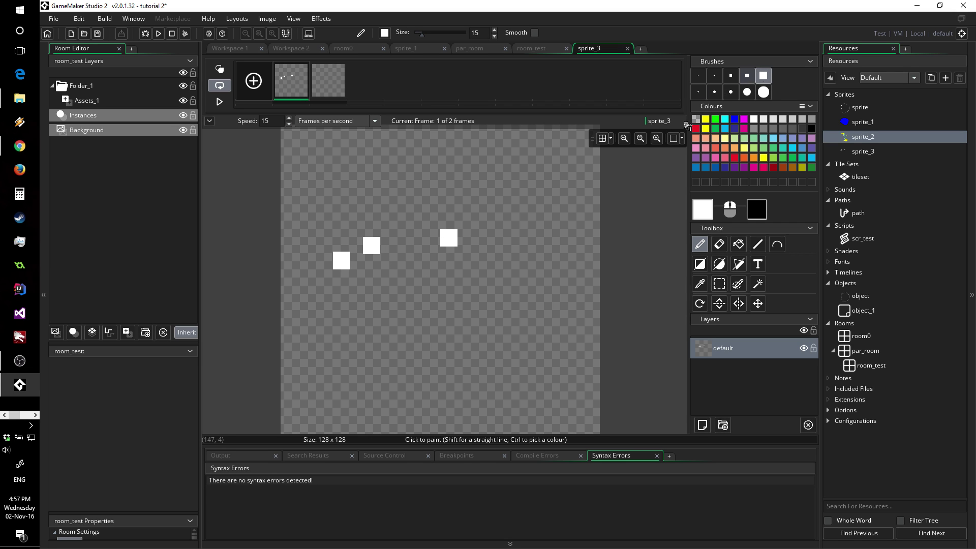
{"action": "left_click", "coordinate": [496, 205]}
{"action": "left_click", "coordinate": [431, 228]}
{"action": "left_click", "coordinate": [387, 243]}
{"action": "left_click", "coordinate": [732, 92]}
{"action": "left_click", "coordinate": [479, 198]}
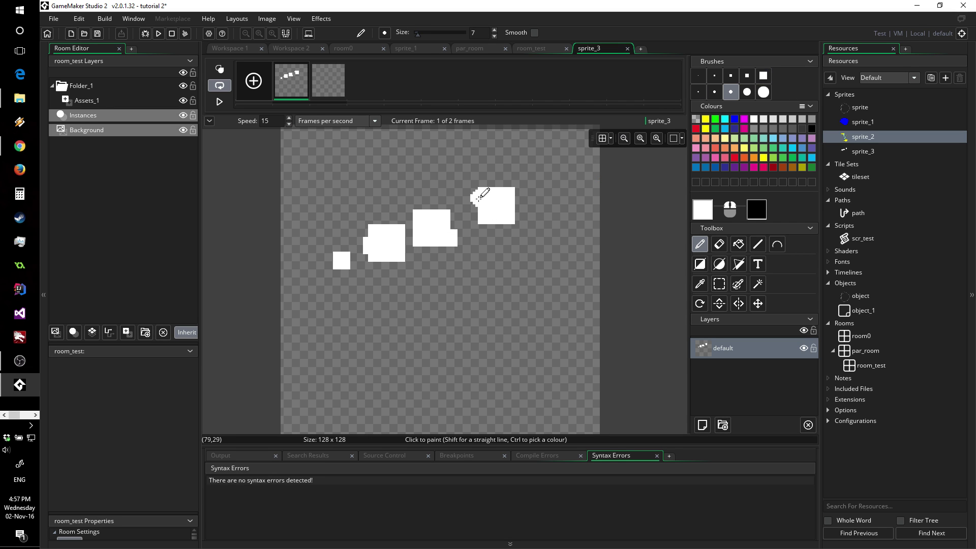
{"action": "mouse_move", "coordinate": [400, 187]}
{"action": "left_mouse_down"}
{"action": "mouse_move", "coordinate": [387, 188]}
{"action": "mouse_move", "coordinate": [413, 208]}
{"action": "left_mouse_up"}
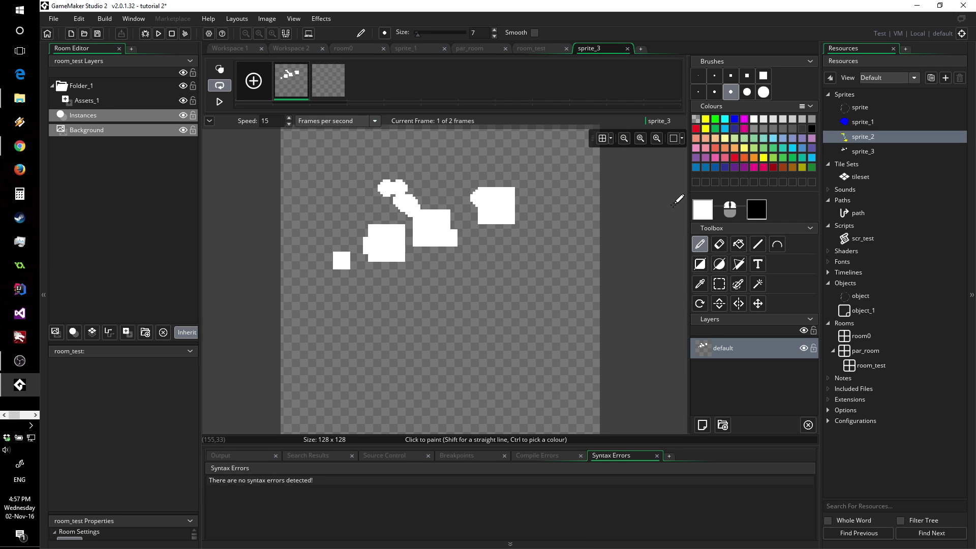
Step: Paint five magenta dots along the white squares and diagonal
{"action": "left_click", "coordinate": [723, 146]}
{"action": "left_click", "coordinate": [768, 147]}
{"action": "left_click", "coordinate": [743, 130]}
{"action": "left_click", "coordinate": [474, 193]}
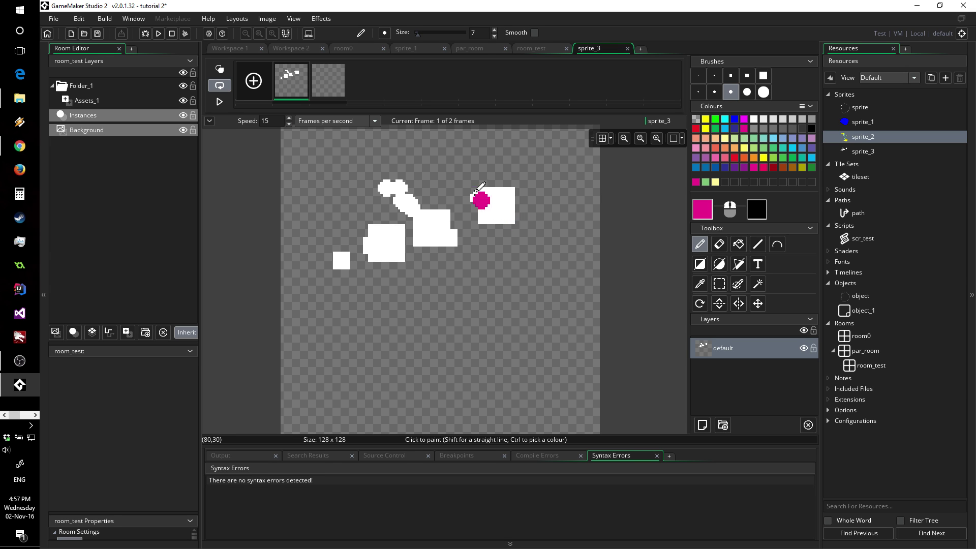
{"action": "left_click", "coordinate": [448, 195]}
{"action": "left_click", "coordinate": [411, 218]}
{"action": "left_click", "coordinate": [392, 234]}
{"action": "left_click", "coordinate": [359, 251]}
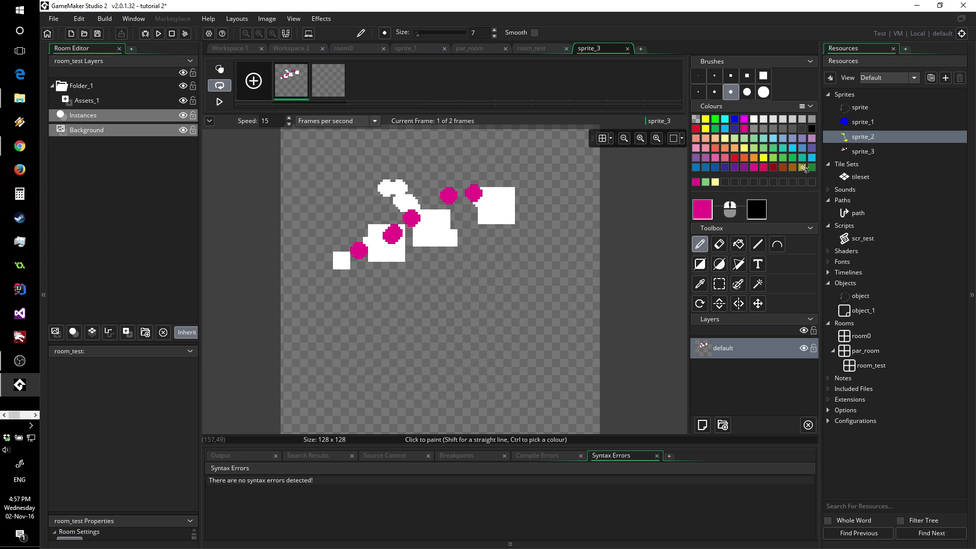
Step: Paint two dark green dots on the sprite
{"action": "left_click", "coordinate": [802, 107]}
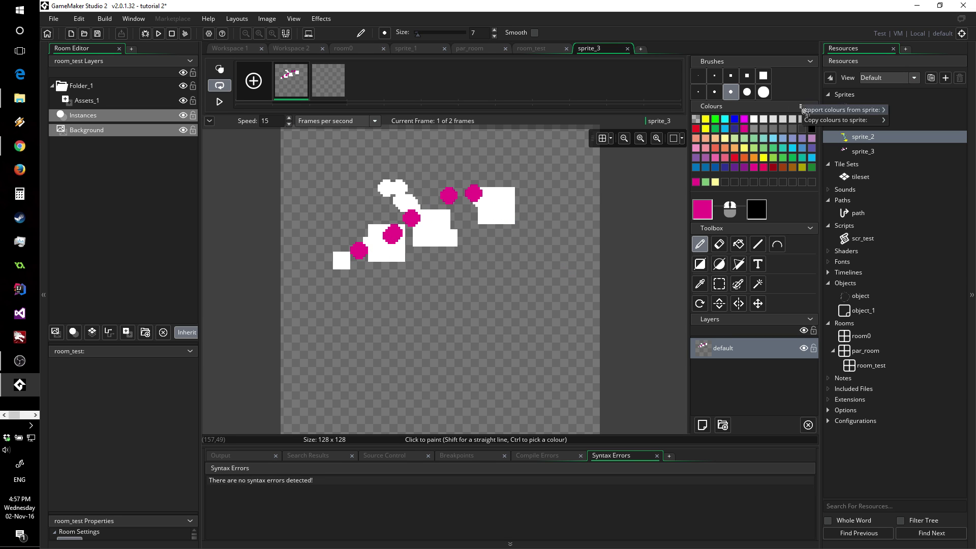
{"action": "mouse_move", "coordinate": [806, 112]}
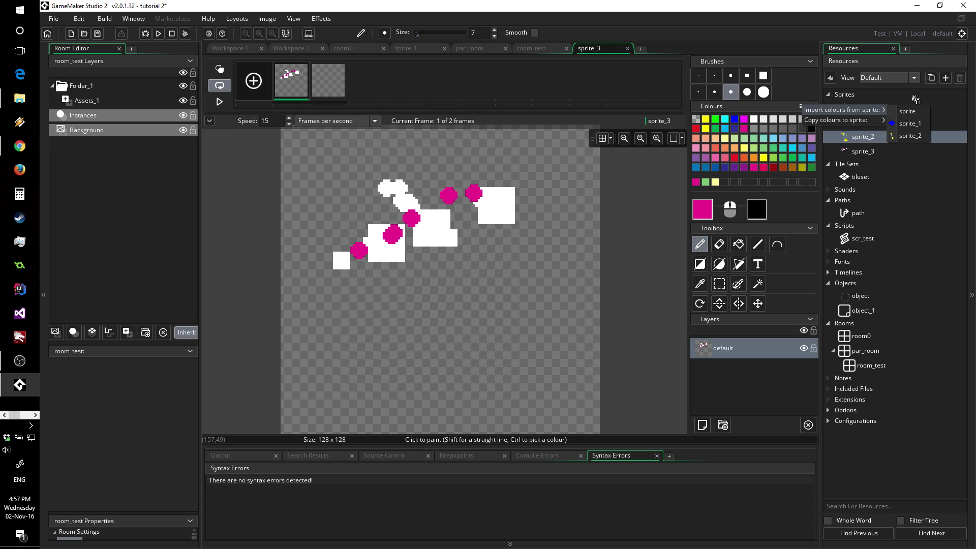
{"action": "mouse_move", "coordinate": [848, 128]}
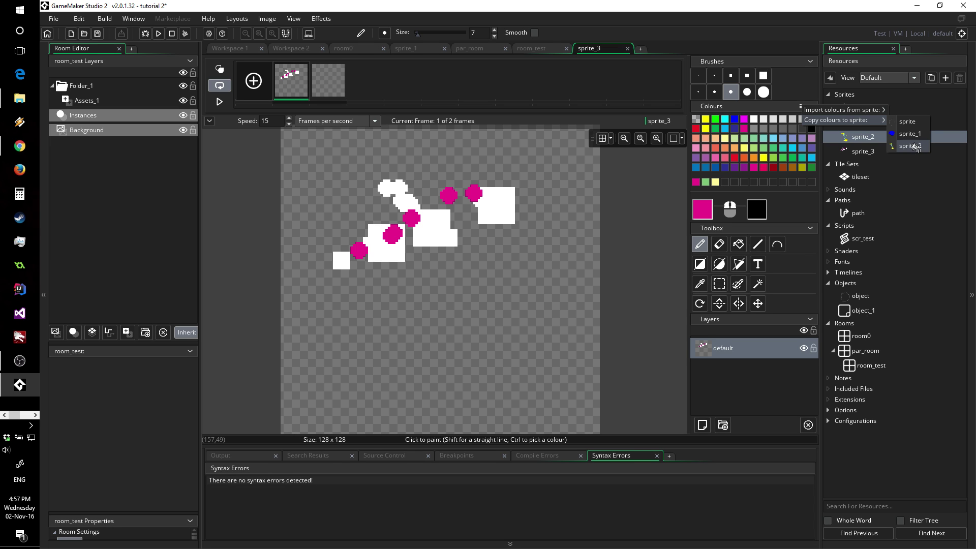
{"action": "left_click", "coordinate": [783, 197]}
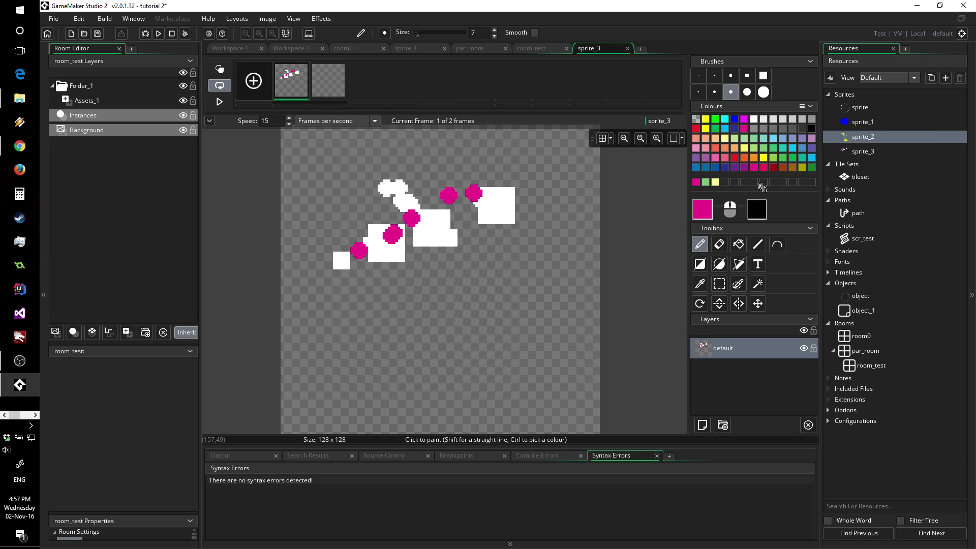
{"action": "left_click", "coordinate": [812, 167]}
{"action": "left_click", "coordinate": [402, 210]}
{"action": "left_click", "coordinate": [510, 258]}
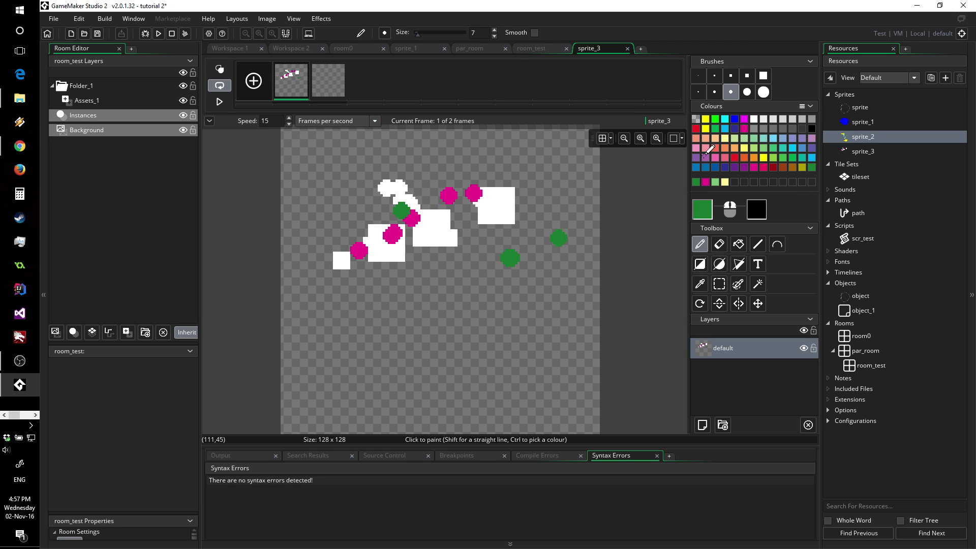
Step: Try several palette colours, then bring up the Colour dialog on dark green 197B30
{"action": "left_click", "coordinate": [787, 152]}
{"action": "left_click", "coordinate": [745, 148]}
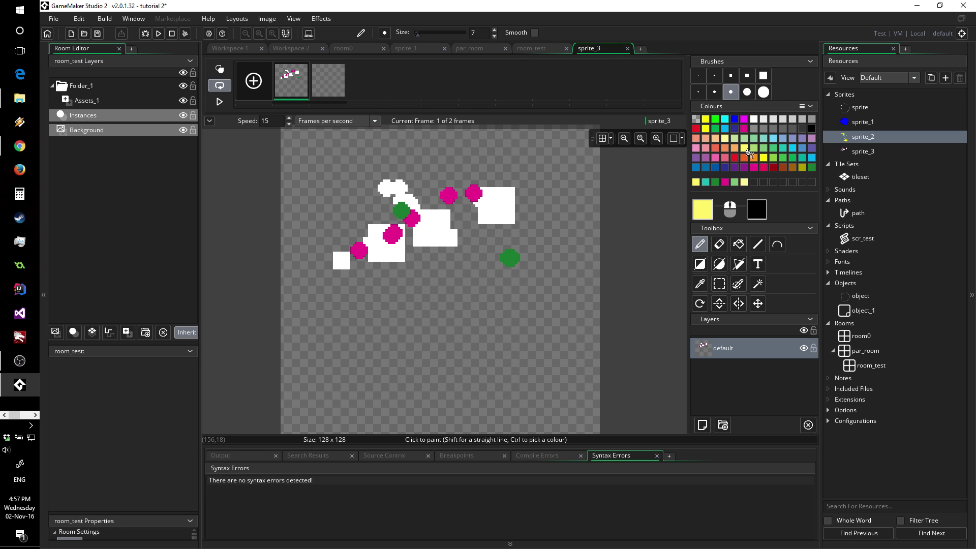
{"action": "left_click", "coordinate": [775, 140]}
{"action": "left_click", "coordinate": [783, 147]}
{"action": "left_click", "coordinate": [736, 147]}
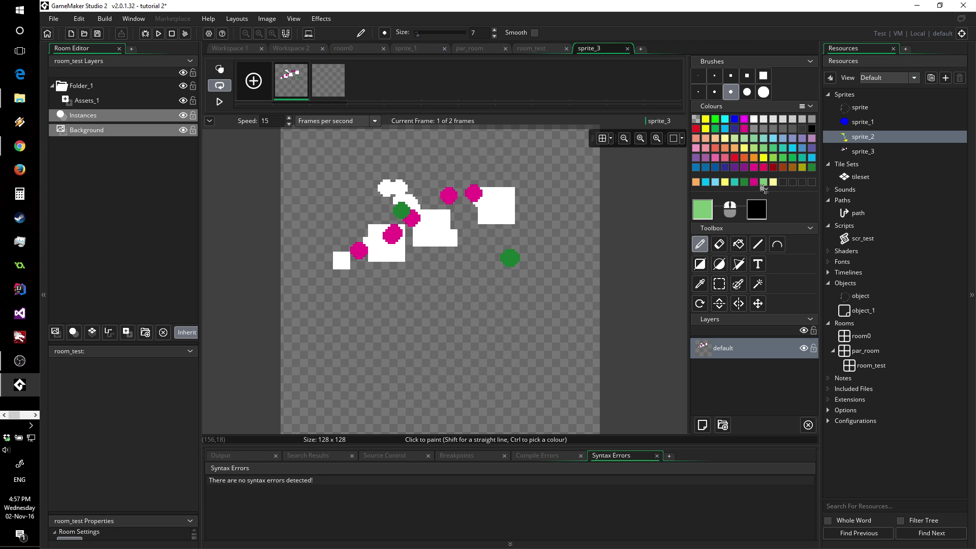
{"action": "left_click", "coordinate": [745, 183]}
{"action": "left_click", "coordinate": [705, 210]}
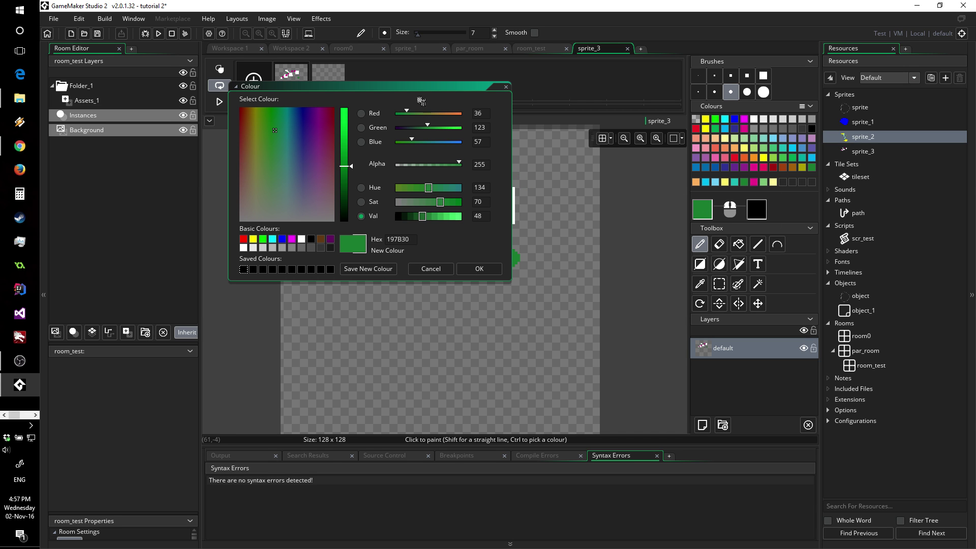
Step: Move the Colour dialog aside and raise the blue and green values toward teal
{"action": "left_click_drag", "start_coordinate": [413, 88], "coordinate": [491, 104]}
{"action": "left_click", "coordinate": [491, 160]}
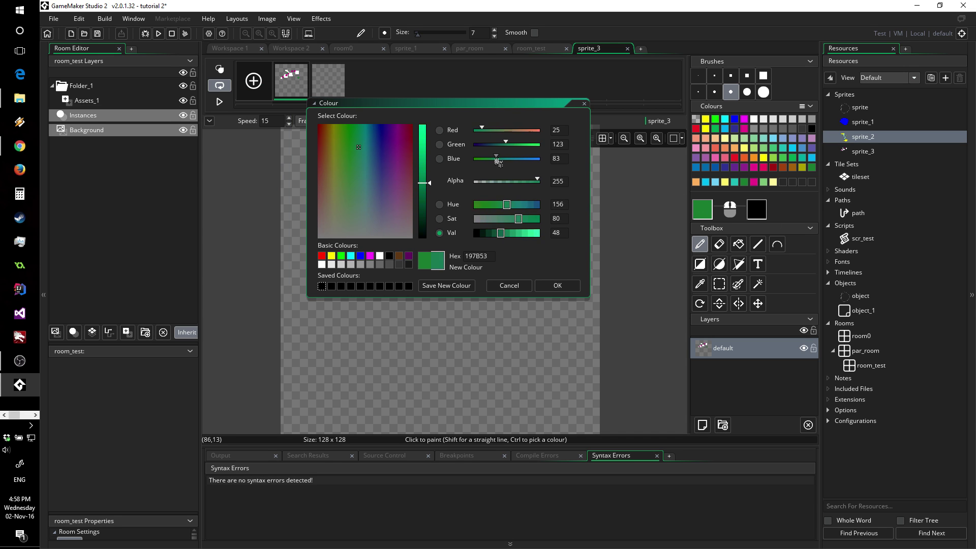
{"action": "left_click_drag", "start_coordinate": [506, 163], "coordinate": [519, 165]}
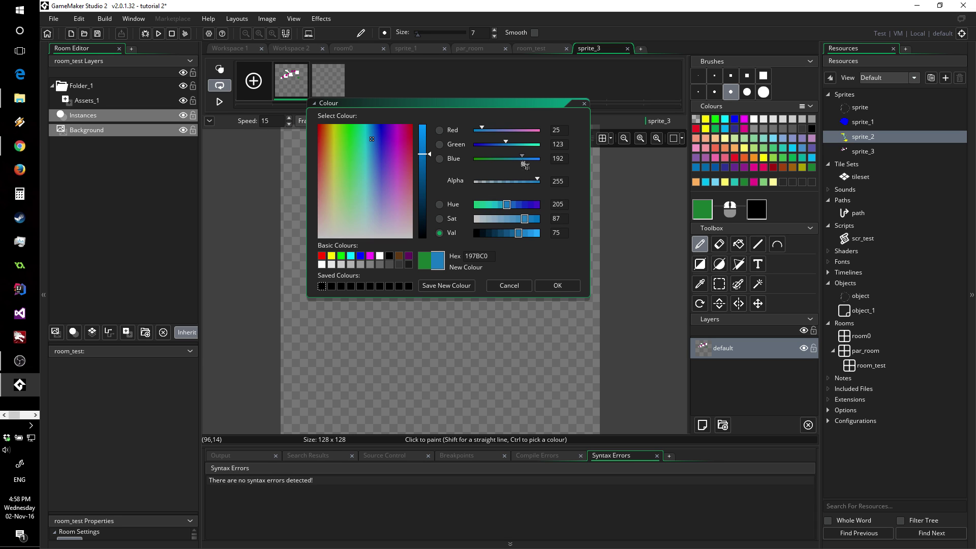
{"action": "left_click_drag", "start_coordinate": [524, 165], "coordinate": [516, 144]}
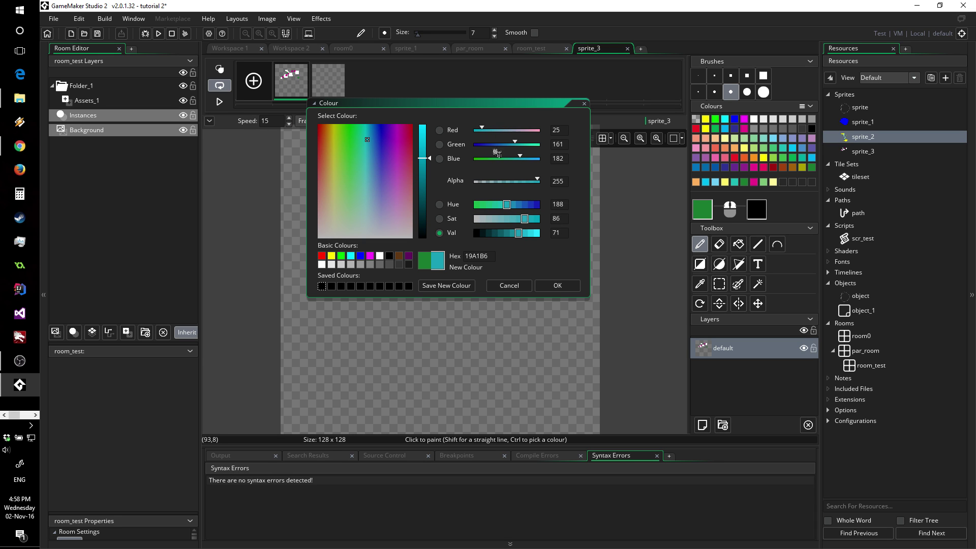
Step: Switch the colour field to Hue and set the new colour to magenta B719A7
{"action": "left_click", "coordinate": [440, 145]}
{"action": "left_click", "coordinate": [440, 158]}
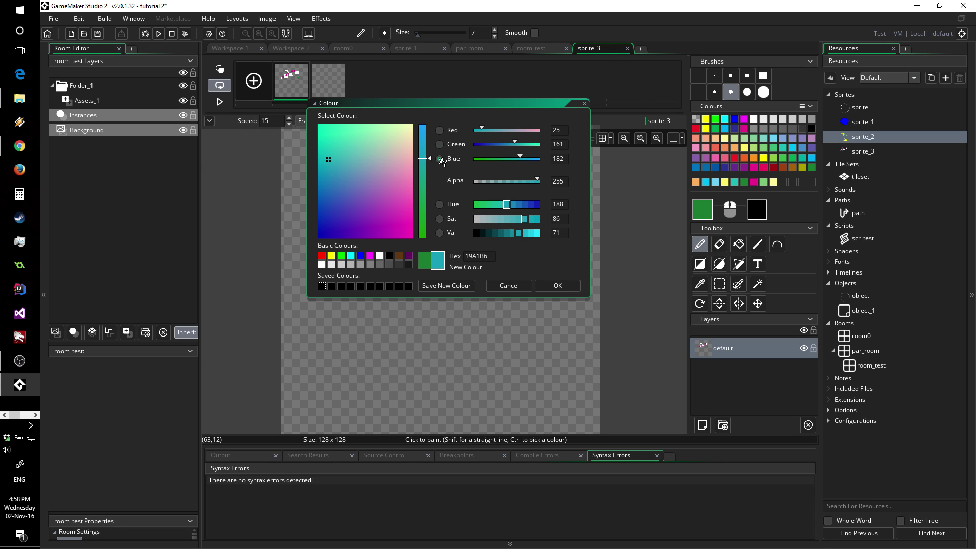
{"action": "left_click", "coordinate": [439, 130]}
{"action": "left_click", "coordinate": [440, 145]}
{"action": "left_click", "coordinate": [440, 159]}
{"action": "left_click", "coordinate": [440, 205]}
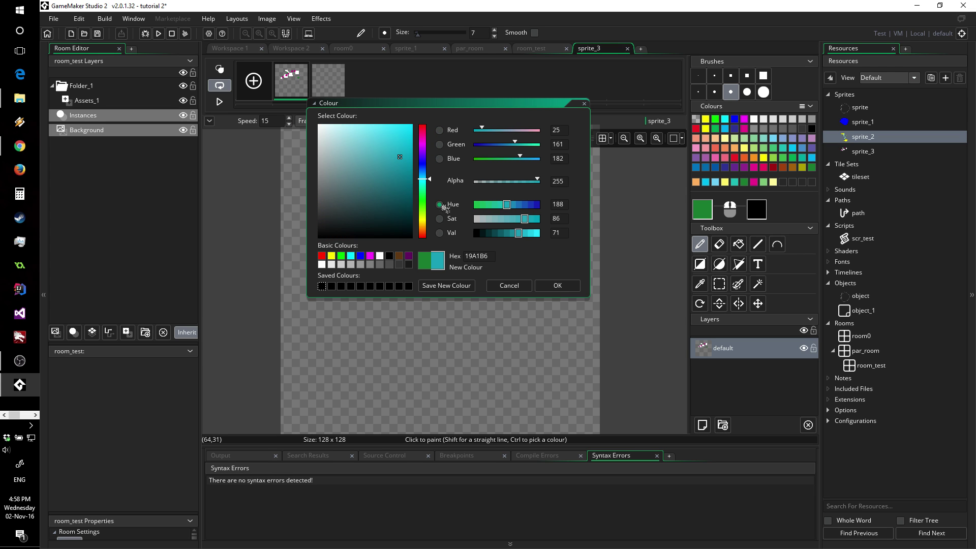
{"action": "left_click_drag", "start_coordinate": [428, 161], "coordinate": [430, 133]}
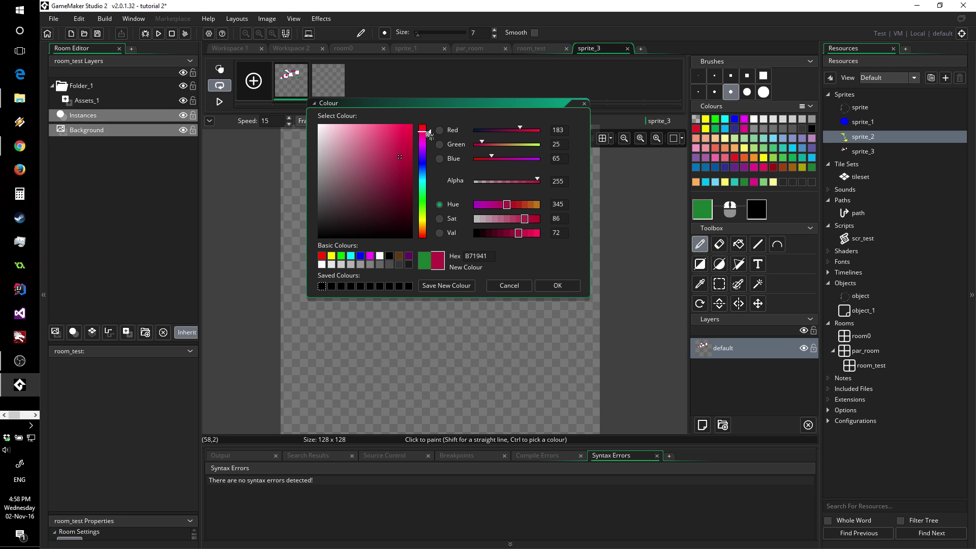
{"action": "left_click", "coordinate": [430, 144]}
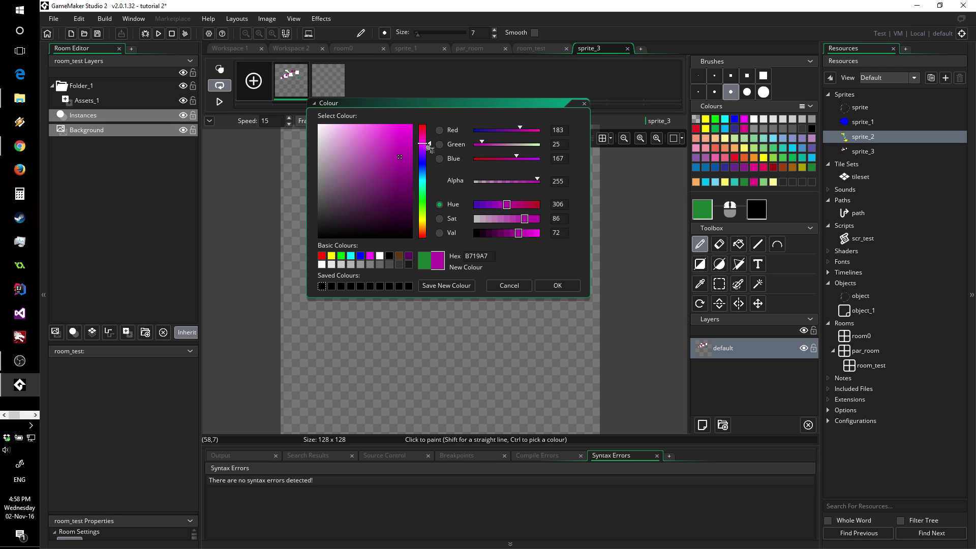
Step: Apply magenta as the drawing colour and write the text 'lo' at the sprite's lower left
{"action": "left_click", "coordinate": [557, 288]}
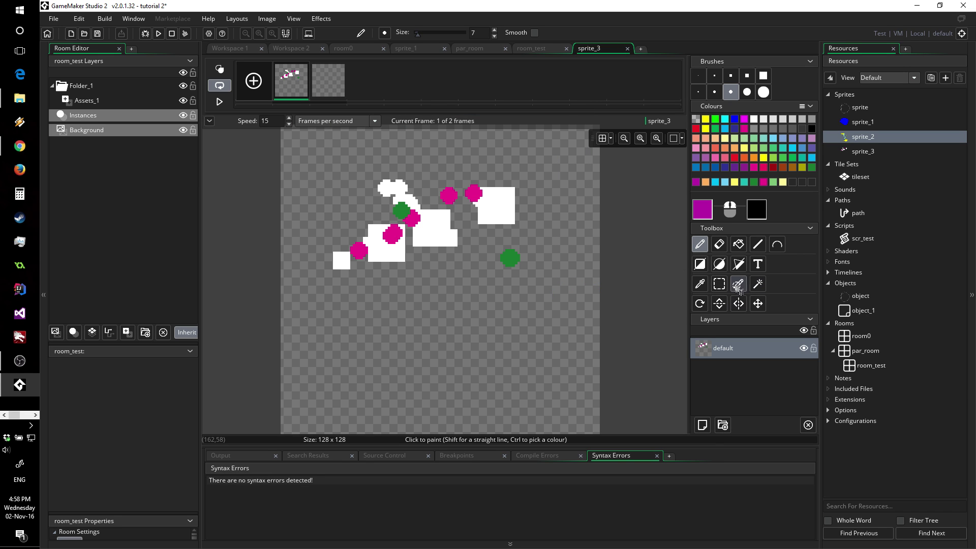
{"action": "left_click", "coordinate": [754, 264]}
{"action": "left_click", "coordinate": [354, 301]}
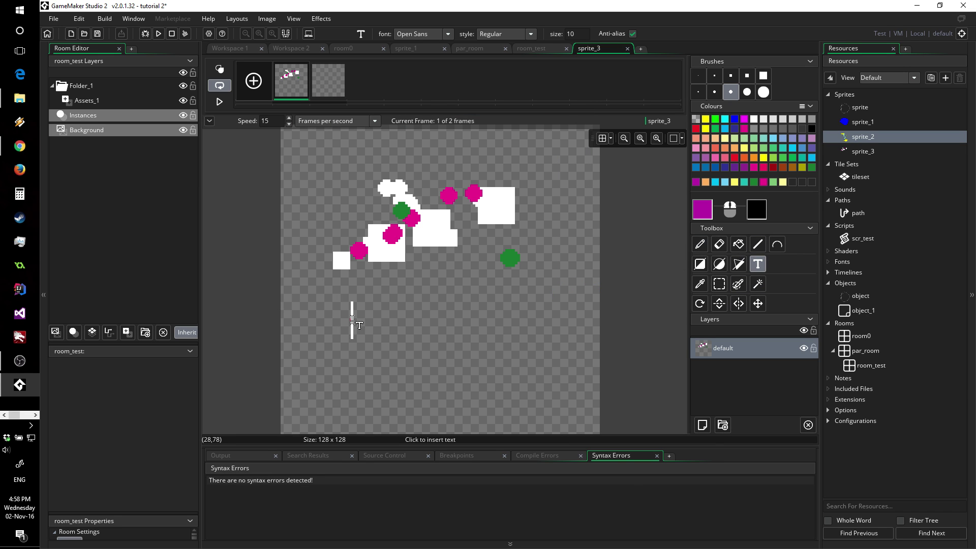
{"action": "type", "text": "lol"}
{"action": "key", "text": "Return"}
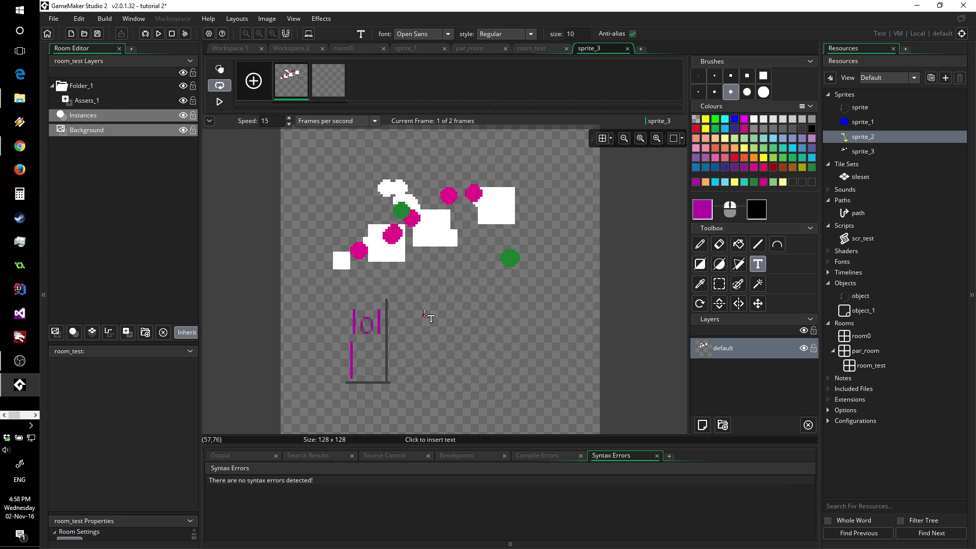
{"action": "key", "text": "BackSpace"}
{"action": "key", "text": "BackSpace"}
{"action": "left_click", "coordinate": [414, 319]}
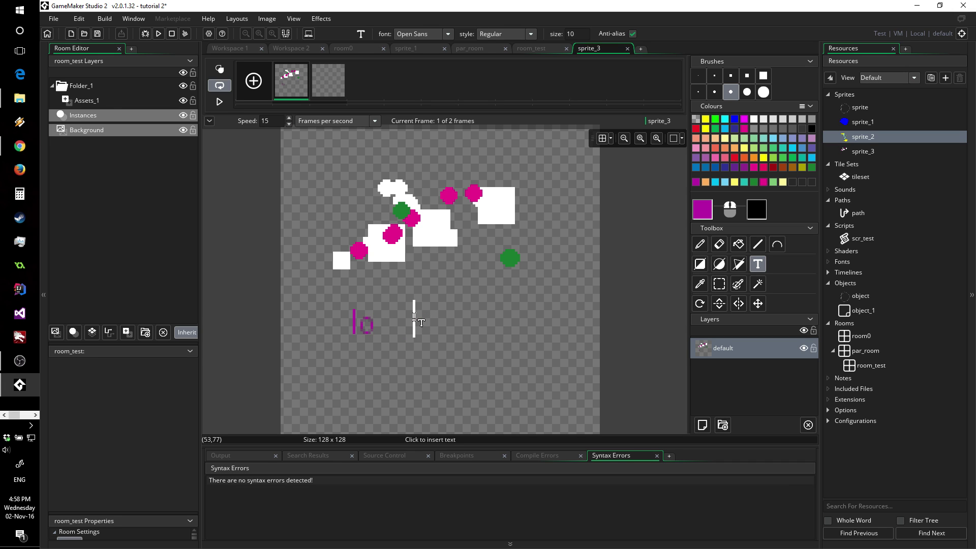
Step: Draw a large magenta triangle with the Polygon tool and keep it
{"action": "left_click", "coordinate": [517, 315]}
{"action": "left_click", "coordinate": [739, 263]}
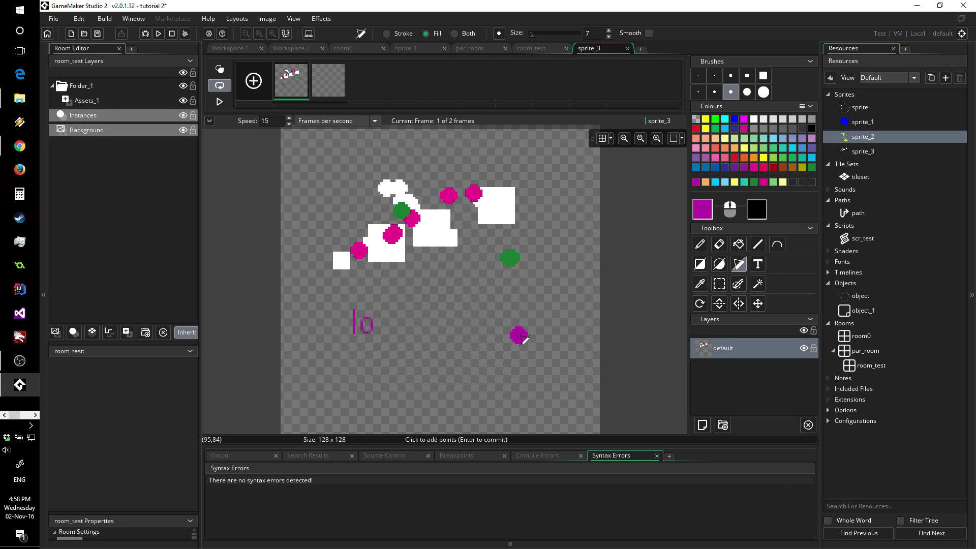
{"action": "left_click", "coordinate": [519, 334]}
{"action": "left_click", "coordinate": [566, 233]}
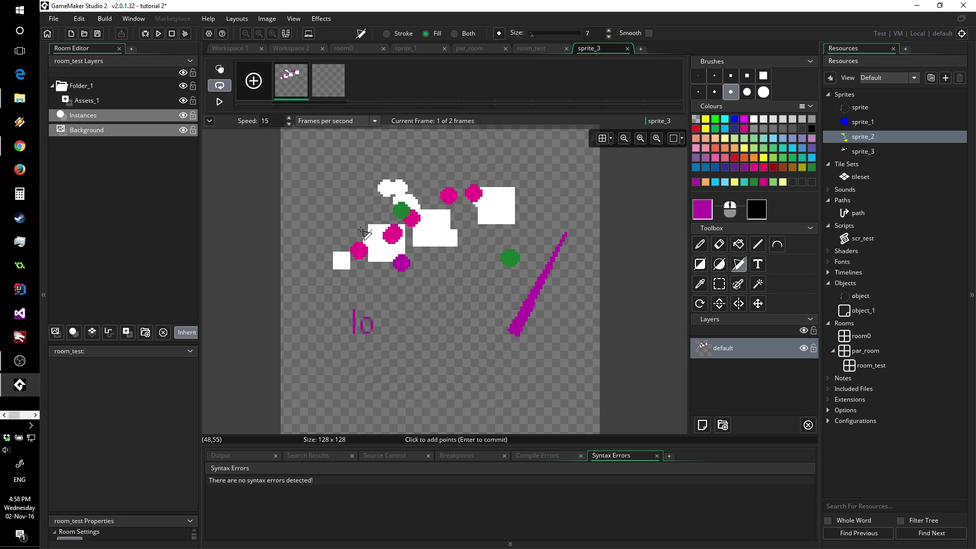
{"action": "left_click", "coordinate": [426, 157]}
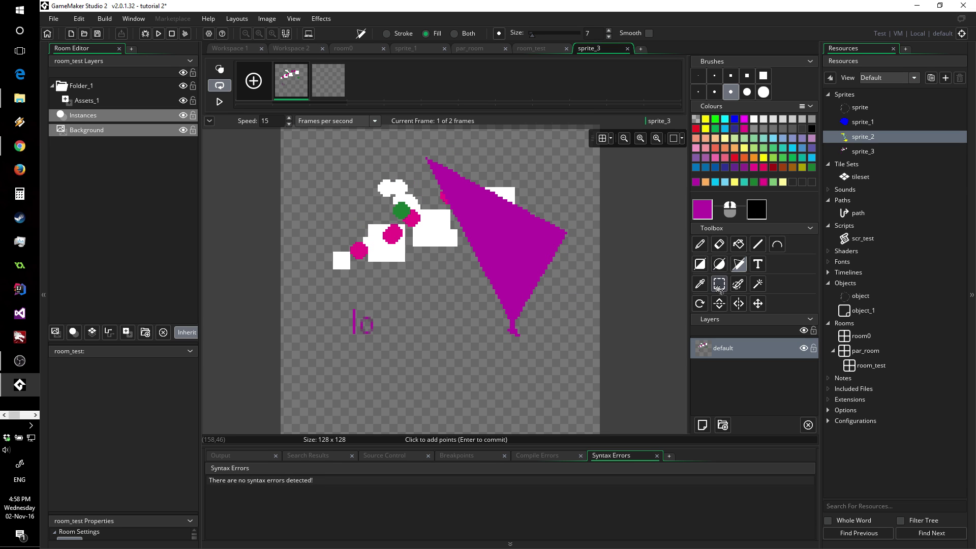
{"action": "left_click", "coordinate": [700, 264]}
{"action": "left_click", "coordinate": [549, 263]}
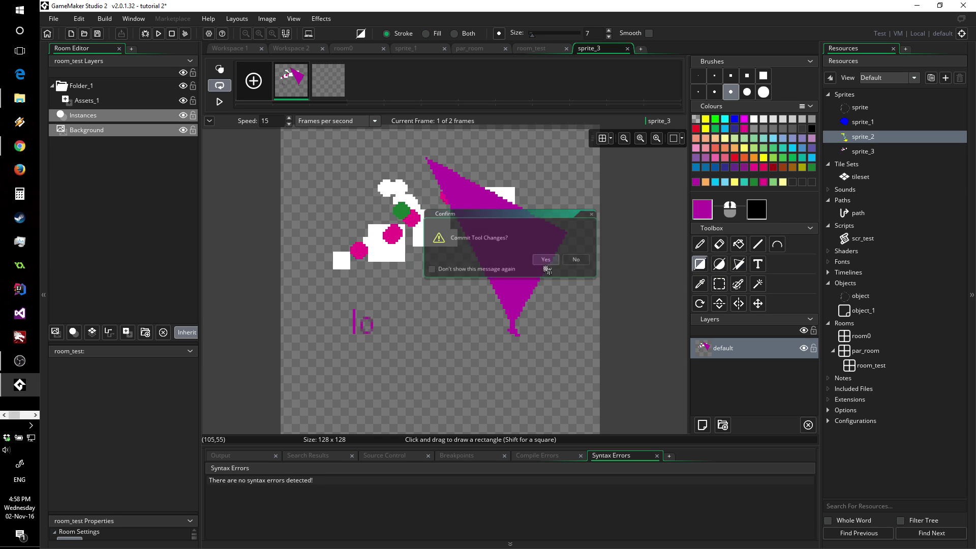
Step: Add a thick magenta square outline and a hooked curve forming an arrow
{"action": "left_click_drag", "start_coordinate": [357, 221], "coordinate": [434, 295]}
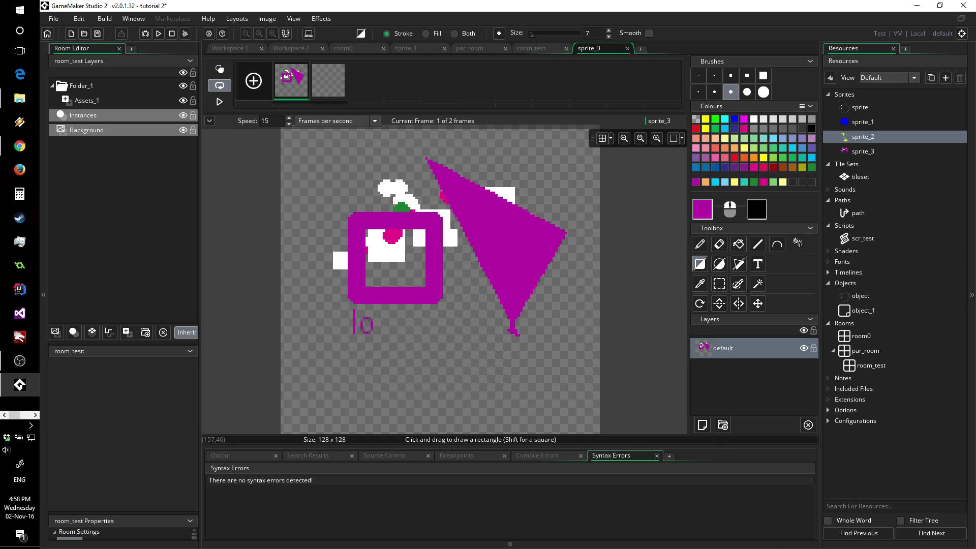
{"action": "left_click", "coordinate": [777, 244]}
{"action": "left_click", "coordinate": [385, 328]}
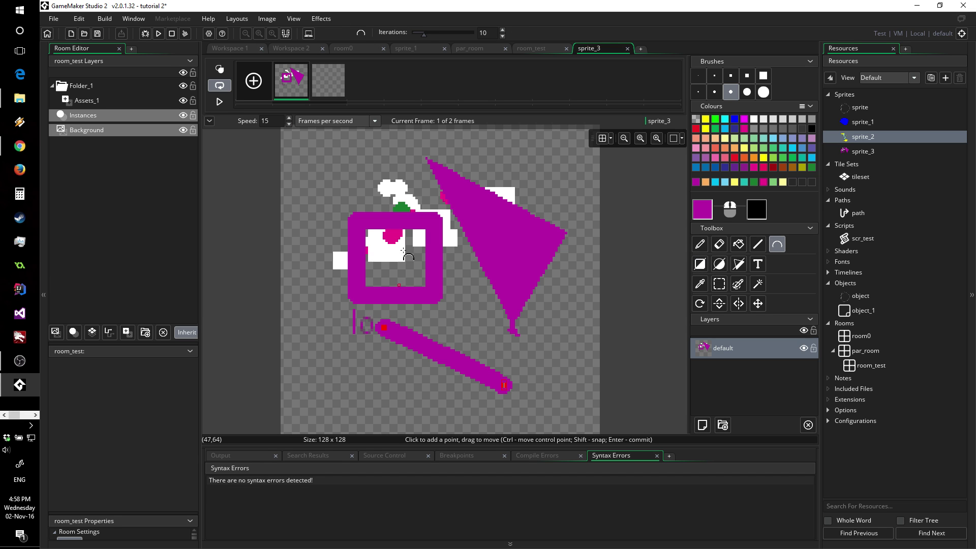
{"action": "mouse_move", "coordinate": [385, 328]}
{"action": "left_mouse_down"}
{"action": "mouse_move", "coordinate": [407, 239]}
{"action": "mouse_move", "coordinate": [332, 233]}
{"action": "left_mouse_up"}
{"action": "mouse_move", "coordinate": [491, 239]}
{"action": "left_mouse_down"}
{"action": "mouse_move", "coordinate": [493, 347]}
{"action": "mouse_move", "coordinate": [428, 352]}
{"action": "left_mouse_up"}
{"action": "mouse_move", "coordinate": [407, 395]}
{"action": "left_mouse_down"}
{"action": "mouse_move", "coordinate": [462, 410]}
{"action": "mouse_move", "coordinate": [509, 407]}
{"action": "left_mouse_up"}
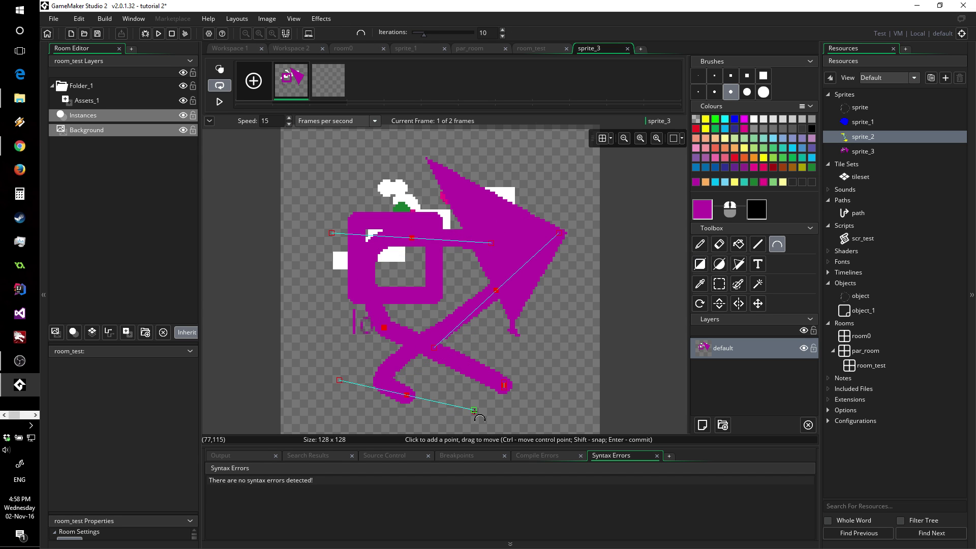
{"action": "key", "text": "Return"}
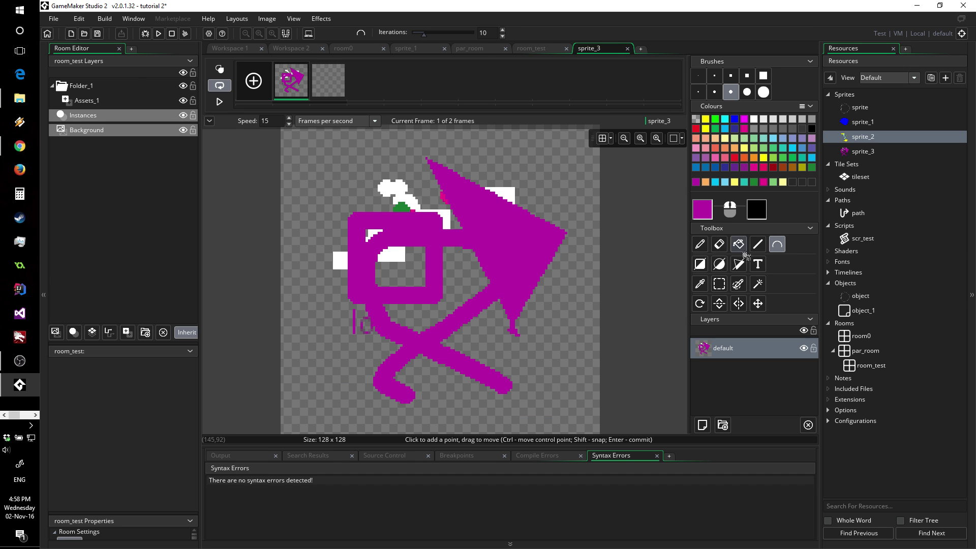
Step: Turn a rectangular selection into a custom brush and paint a wide white stroke
{"action": "left_click", "coordinate": [721, 282]}
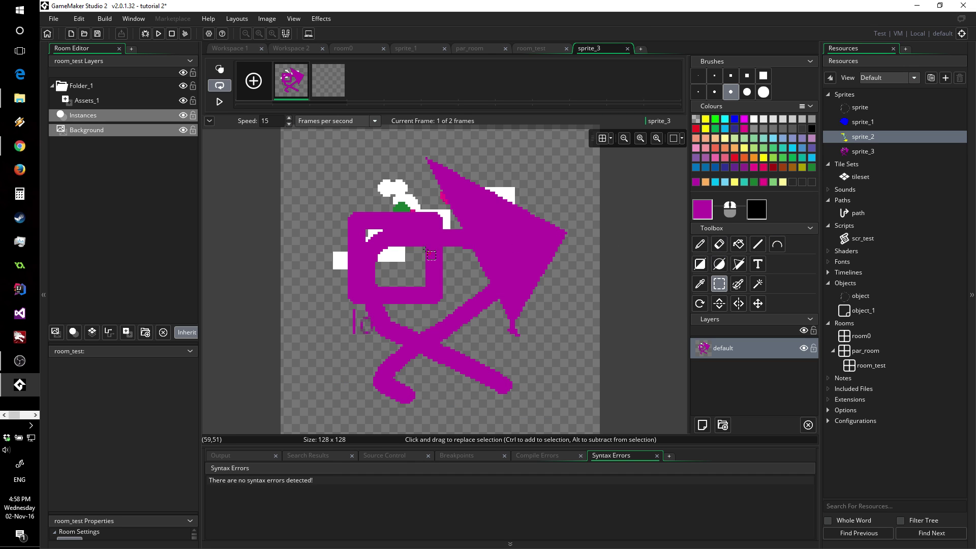
{"action": "mouse_move", "coordinate": [358, 183]}
{"action": "left_mouse_down"}
{"action": "mouse_move", "coordinate": [442, 269]}
{"action": "mouse_move", "coordinate": [435, 246]}
{"action": "left_mouse_up"}
{"action": "key", "text": "ctrl+b"}
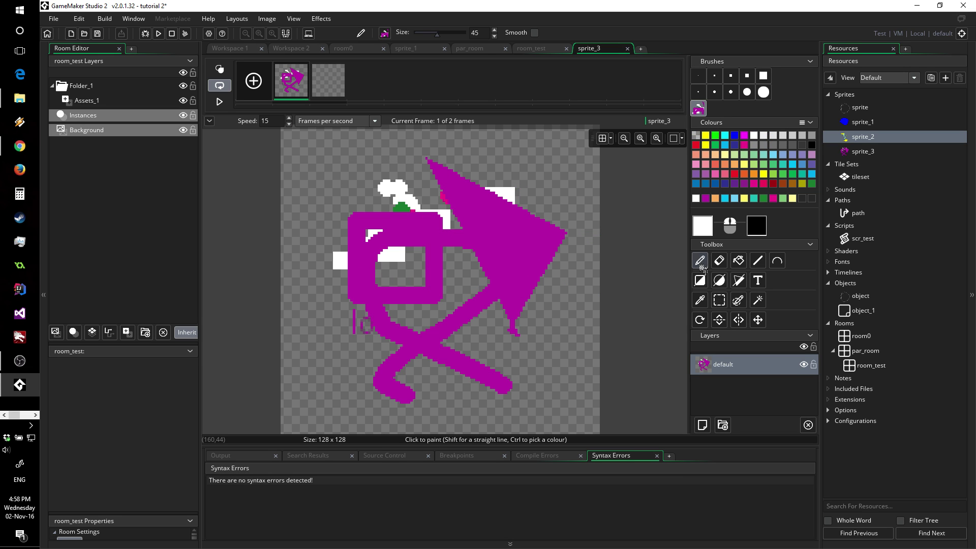
{"action": "left_click", "coordinate": [763, 92]}
{"action": "mouse_move", "coordinate": [521, 203]}
{"action": "left_mouse_down"}
{"action": "mouse_move", "coordinate": [453, 235]}
{"action": "mouse_move", "coordinate": [384, 298]}
{"action": "mouse_move", "coordinate": [443, 266]}
{"action": "mouse_move", "coordinate": [427, 312]}
{"action": "mouse_move", "coordinate": [468, 283]}
{"action": "mouse_move", "coordinate": [466, 163]}
{"action": "mouse_move", "coordinate": [626, 207]}
{"action": "left_mouse_up"}
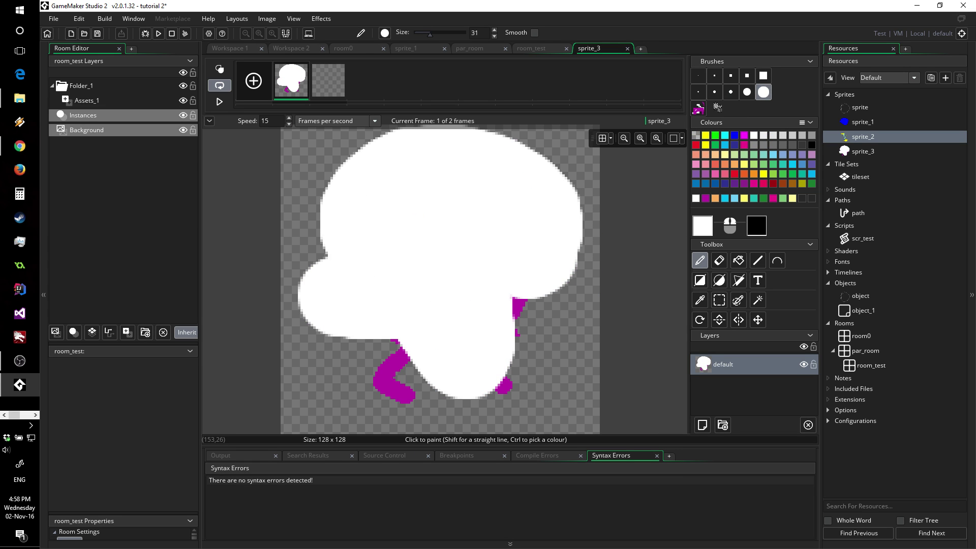
Step: Stamp the custom brush across the frame, then erase the drawing back to a near-empty canvas
{"action": "left_click", "coordinate": [699, 108]}
{"action": "left_click", "coordinate": [449, 180]}
{"action": "left_click", "coordinate": [519, 221]}
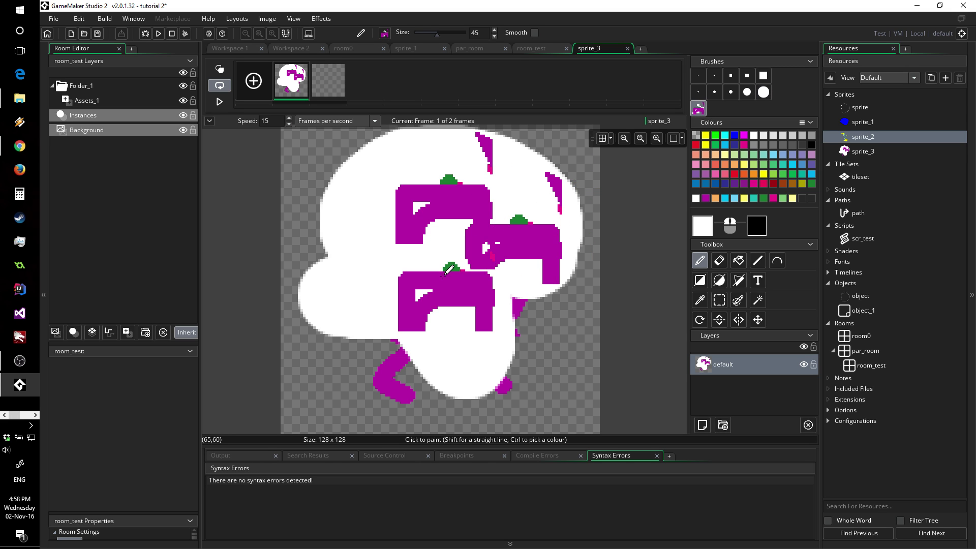
{"action": "left_click", "coordinate": [452, 268]}
{"action": "left_click", "coordinate": [371, 249]}
{"action": "mouse_move", "coordinate": [355, 196]}
{"action": "left_mouse_down"}
{"action": "mouse_move", "coordinate": [399, 187]}
{"action": "mouse_move", "coordinate": [420, 220]}
{"action": "mouse_move", "coordinate": [510, 277]}
{"action": "left_mouse_up"}
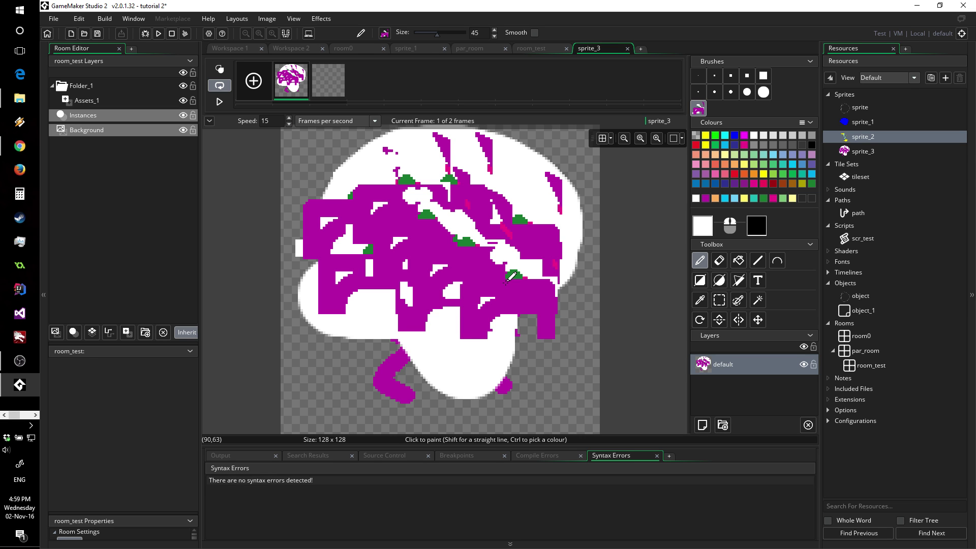
{"action": "mouse_move", "coordinate": [505, 279]}
{"action": "left_mouse_down"}
{"action": "mouse_move", "coordinate": [534, 296]}
{"action": "mouse_move", "coordinate": [506, 292]}
{"action": "mouse_move", "coordinate": [490, 319]}
{"action": "mouse_move", "coordinate": [400, 287]}
{"action": "mouse_move", "coordinate": [361, 303]}
{"action": "mouse_move", "coordinate": [335, 225]}
{"action": "mouse_move", "coordinate": [374, 189]}
{"action": "mouse_move", "coordinate": [426, 209]}
{"action": "mouse_move", "coordinate": [432, 260]}
{"action": "mouse_move", "coordinate": [488, 317]}
{"action": "mouse_move", "coordinate": [467, 239]}
{"action": "mouse_move", "coordinate": [412, 179]}
{"action": "mouse_move", "coordinate": [527, 206]}
{"action": "mouse_move", "coordinate": [511, 226]}
{"action": "left_mouse_up"}
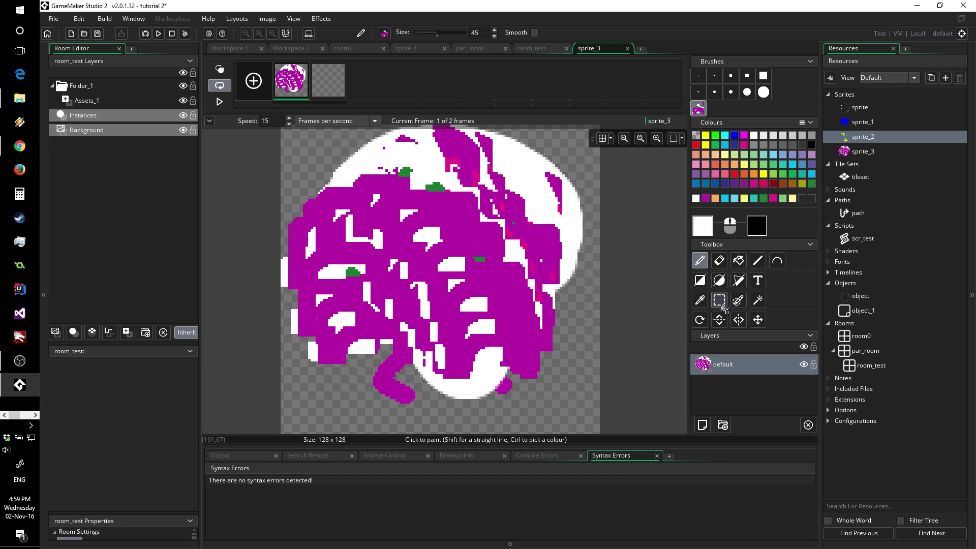
{"action": "left_click", "coordinate": [719, 261]}
{"action": "mouse_move", "coordinate": [539, 214]}
{"action": "left_mouse_down"}
{"action": "mouse_move", "coordinate": [448, 300]}
{"action": "mouse_move", "coordinate": [382, 389]}
{"action": "mouse_move", "coordinate": [457, 193]}
{"action": "mouse_move", "coordinate": [490, 207]}
{"action": "mouse_move", "coordinate": [388, 217]}
{"action": "mouse_move", "coordinate": [424, 287]}
{"action": "mouse_move", "coordinate": [458, 239]}
{"action": "mouse_move", "coordinate": [432, 254]}
{"action": "mouse_move", "coordinate": [251, 117]}
{"action": "left_mouse_up"}
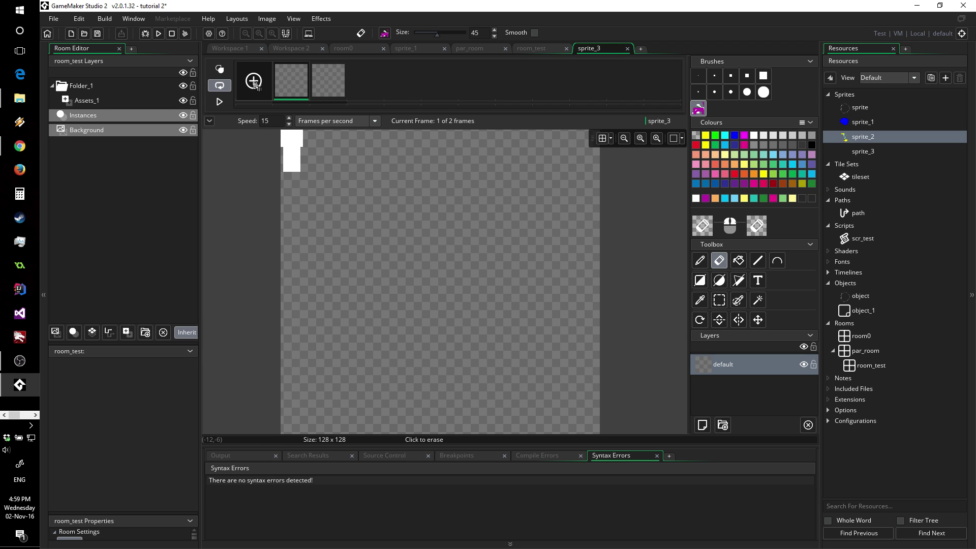
Step: Erase the leftover white block, then paint two blue size-31 round circles on frame 1
{"action": "mouse_move", "coordinate": [300, 152]}
{"action": "left_mouse_down"}
{"action": "mouse_move", "coordinate": [349, 191]}
{"action": "mouse_move", "coordinate": [325, 153]}
{"action": "left_mouse_up"}
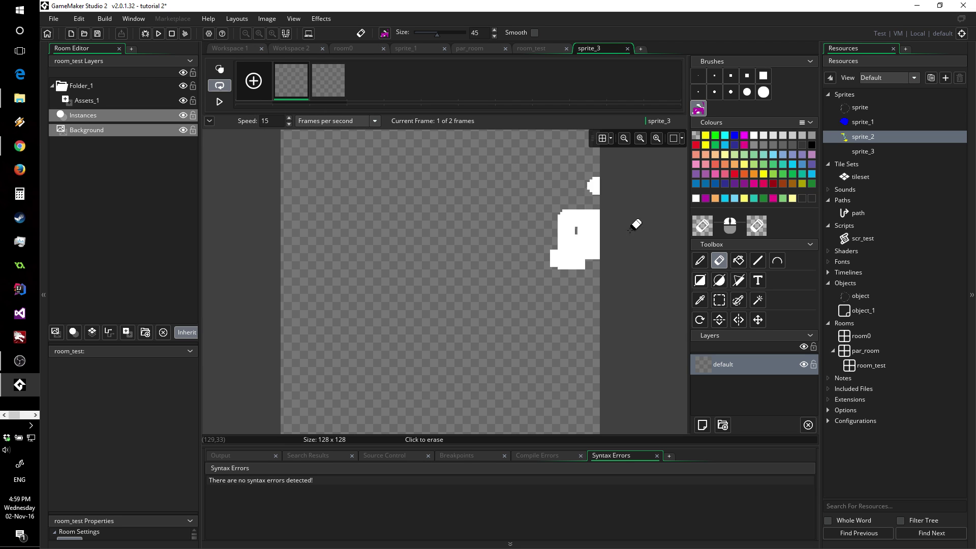
{"action": "left_click", "coordinate": [699, 261]}
{"action": "left_click", "coordinate": [734, 139]}
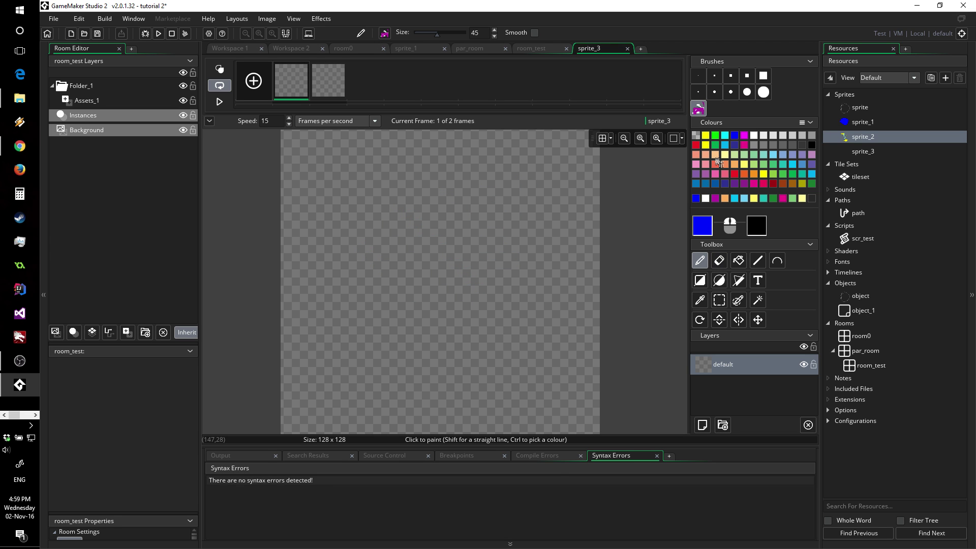
{"action": "left_click", "coordinate": [763, 92]}
{"action": "left_click", "coordinate": [366, 234]}
{"action": "left_click", "coordinate": [467, 310]}
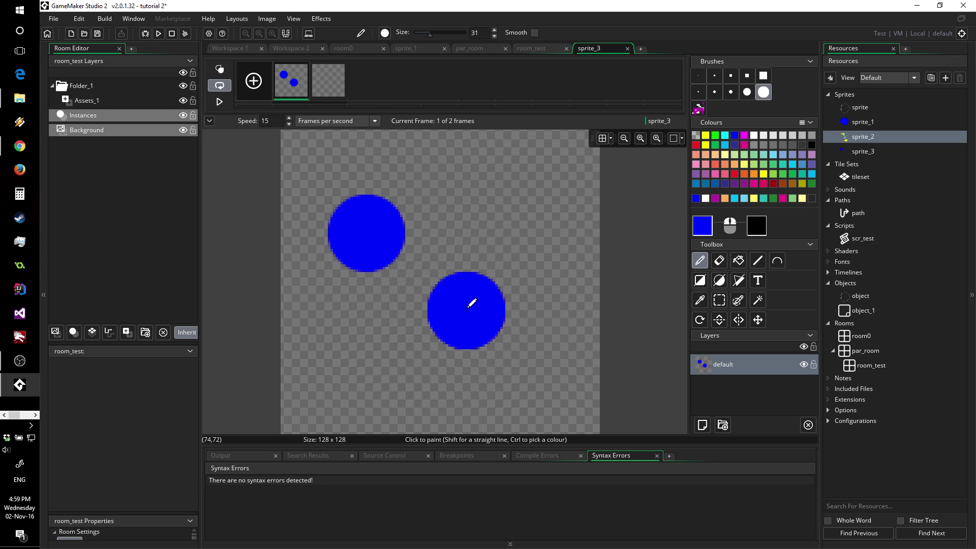
Step: Paint a blue circle on frame 2 and add frames until sprite_3 has 7
{"action": "left_click", "coordinate": [329, 80]}
{"action": "left_click", "coordinate": [336, 256]}
{"action": "left_click", "coordinate": [412, 328]}
{"action": "left_click", "coordinate": [253, 80]}
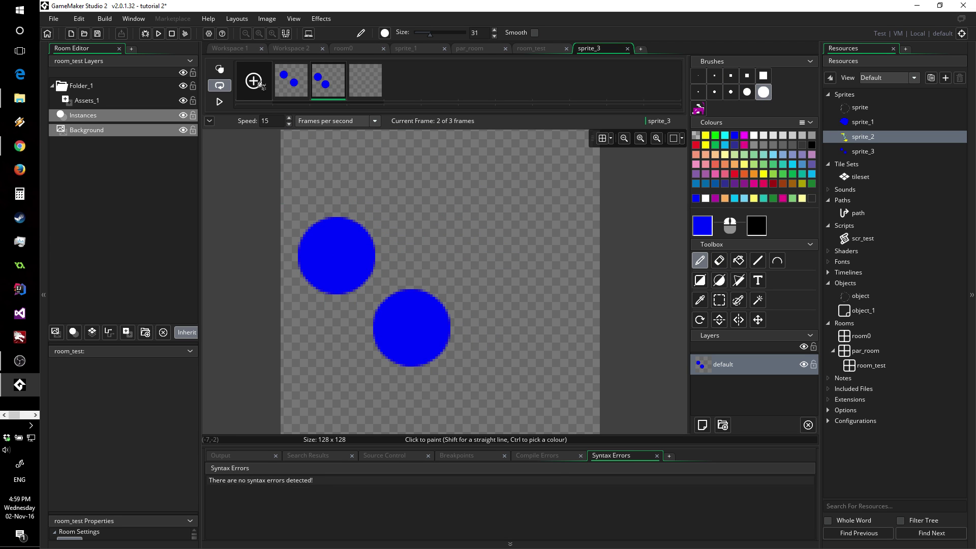
{"action": "left_click", "coordinate": [253, 80]}
{"action": "left_click", "coordinate": [253, 81]}
{"action": "left_click", "coordinate": [253, 80]}
{"action": "left_click", "coordinate": [254, 81]}
{"action": "left_click", "coordinate": [365, 81]}
Step: Paint a four-circle blue diagonal chain on frame 3
{"action": "left_click", "coordinate": [465, 188]}
{"action": "left_click", "coordinate": [532, 193]}
{"action": "left_click", "coordinate": [461, 248]}
{"action": "left_click", "coordinate": [423, 305]}
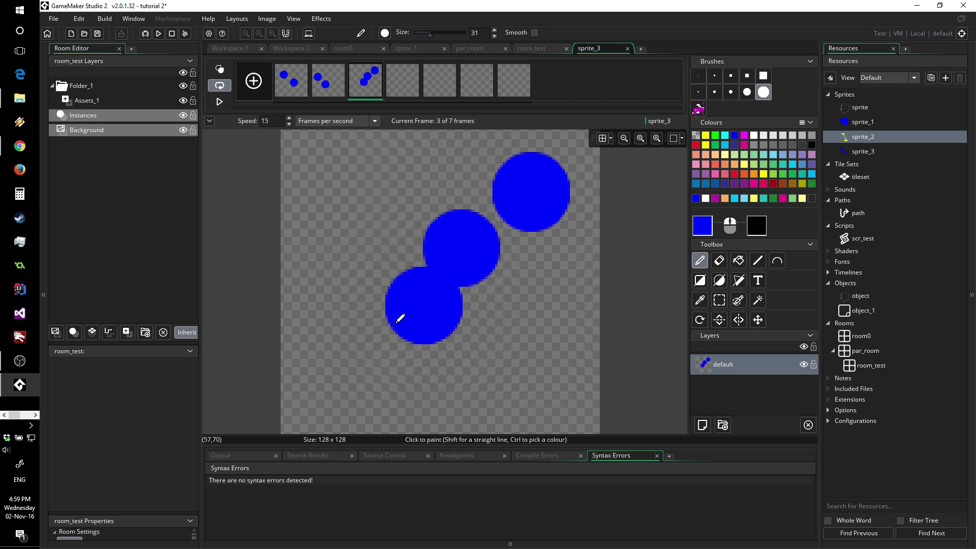
{"action": "left_click", "coordinate": [369, 338]}
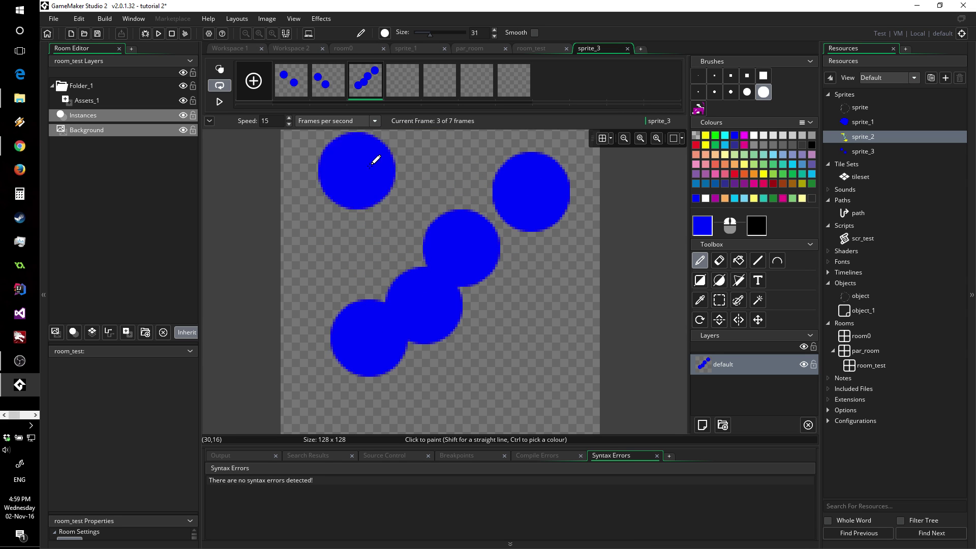
Step: Play the animation and paint white size-5 strokes and a dot across the frames
{"action": "left_click", "coordinate": [219, 102]}
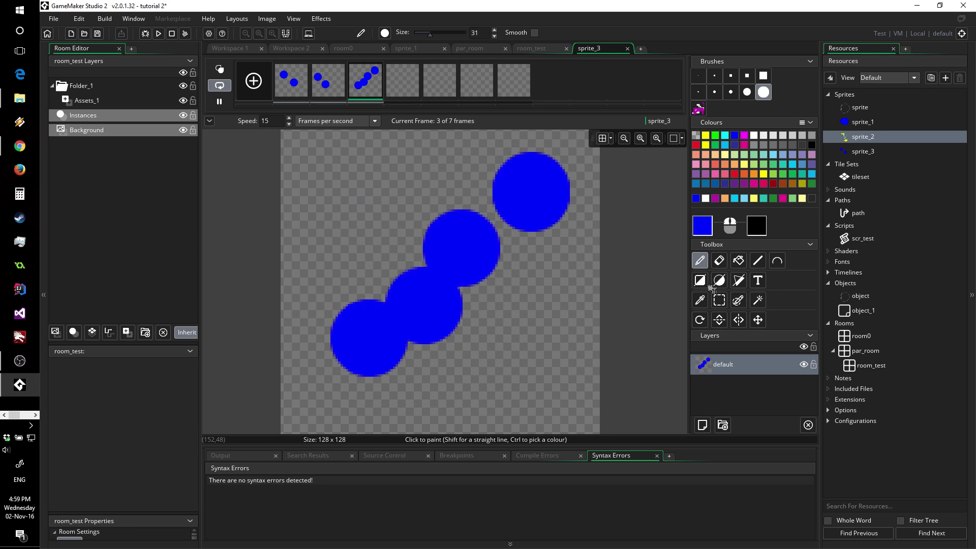
{"action": "left_click", "coordinate": [720, 92]}
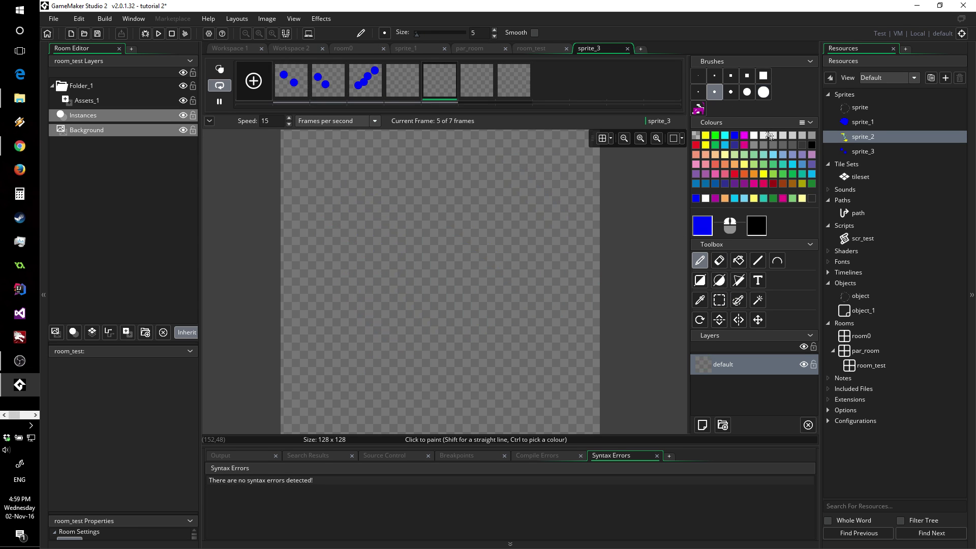
{"action": "left_click", "coordinate": [754, 134]}
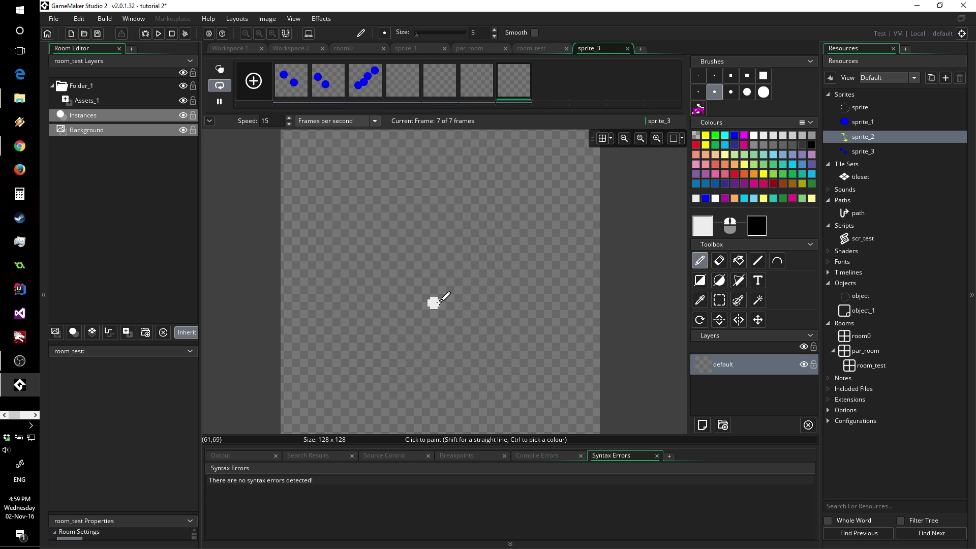
{"action": "mouse_move", "coordinate": [419, 296]}
{"action": "left_mouse_down"}
{"action": "mouse_move", "coordinate": [414, 231]}
{"action": "mouse_move", "coordinate": [358, 174]}
{"action": "mouse_move", "coordinate": [485, 370]}
{"action": "mouse_move", "coordinate": [436, 301]}
{"action": "mouse_move", "coordinate": [513, 261]}
{"action": "mouse_move", "coordinate": [578, 171]}
{"action": "mouse_move", "coordinate": [574, 351]}
{"action": "mouse_move", "coordinate": [468, 397]}
{"action": "mouse_move", "coordinate": [429, 276]}
{"action": "left_mouse_up"}
{"action": "mouse_move", "coordinate": [515, 315]}
{"action": "left_mouse_down"}
{"action": "mouse_move", "coordinate": [566, 410]}
{"action": "mouse_move", "coordinate": [443, 283]}
{"action": "mouse_move", "coordinate": [467, 270]}
{"action": "left_mouse_up"}
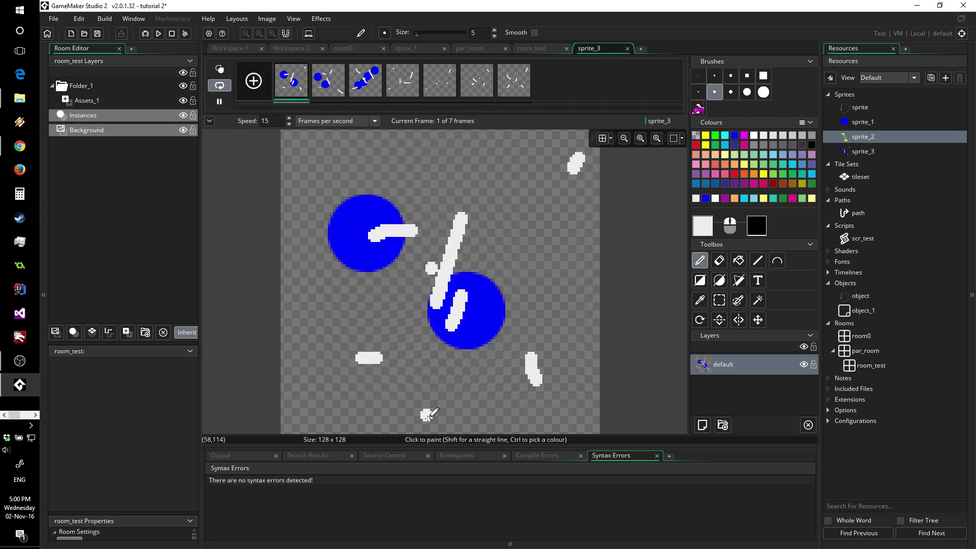
{"action": "left_click", "coordinate": [449, 354]}
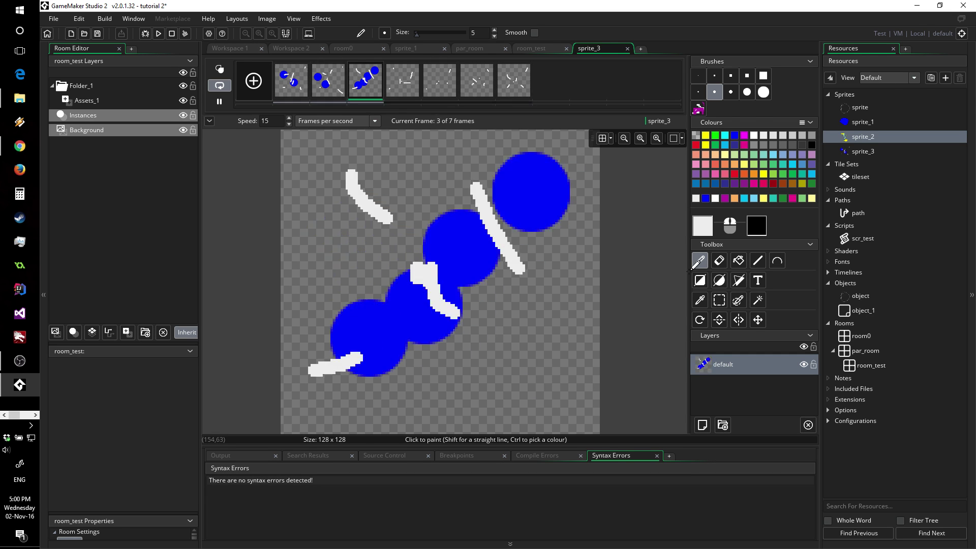
Step: Add a magenta dab near the bottom of the frames
{"action": "left_click", "coordinate": [744, 137]}
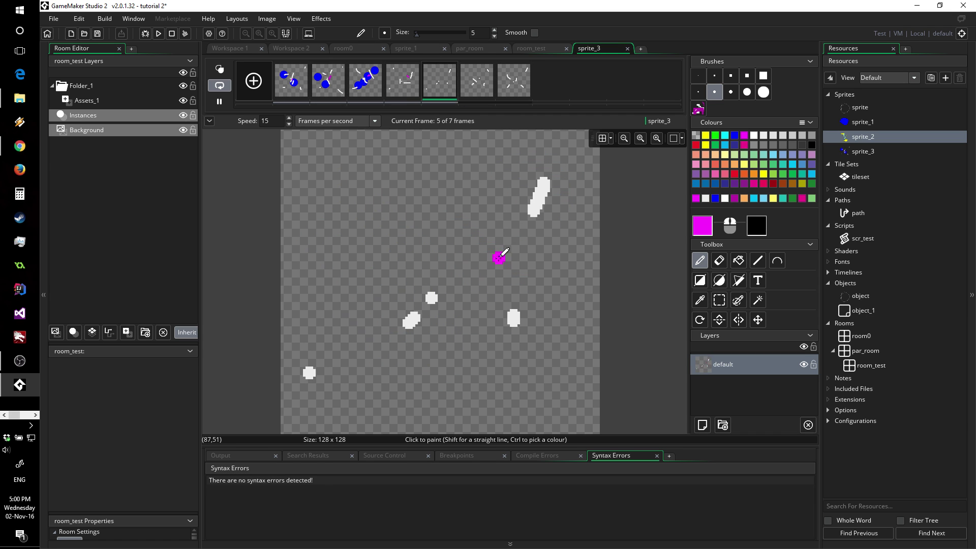
{"action": "left_click", "coordinate": [510, 427]}
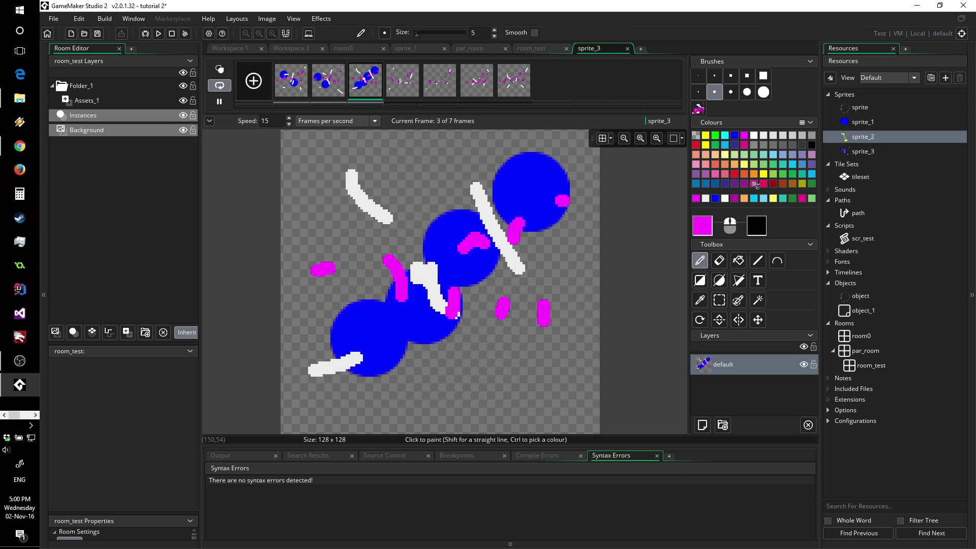
{"action": "left_click", "coordinate": [746, 199]}
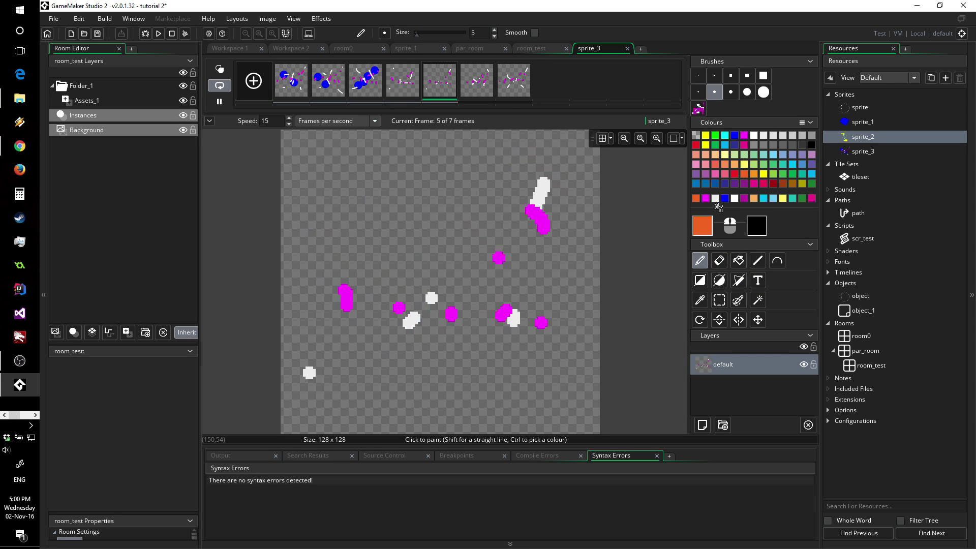
Step: Paint large orange size-15 round dabs on the frames, stepping to the next frame
{"action": "left_click", "coordinate": [747, 92]}
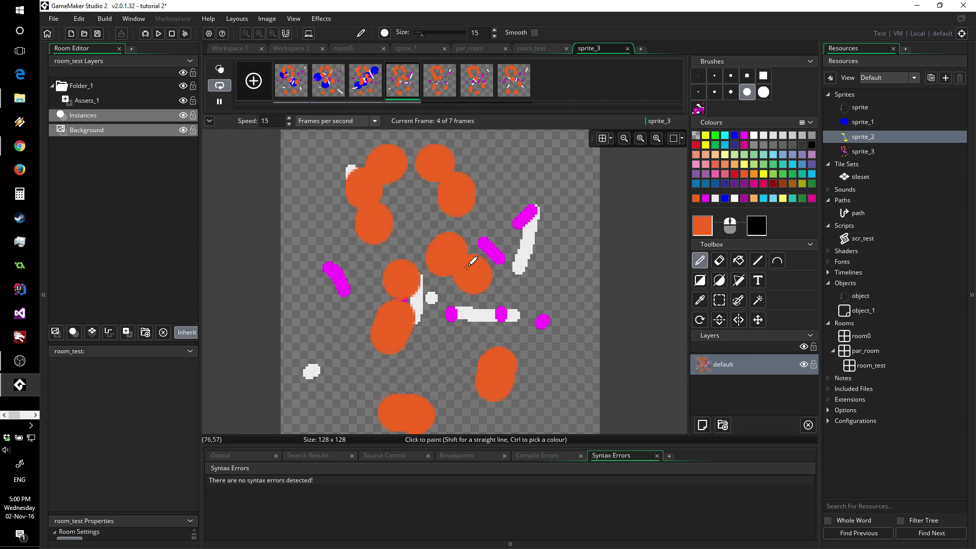
{"action": "left_click", "coordinate": [594, 263]}
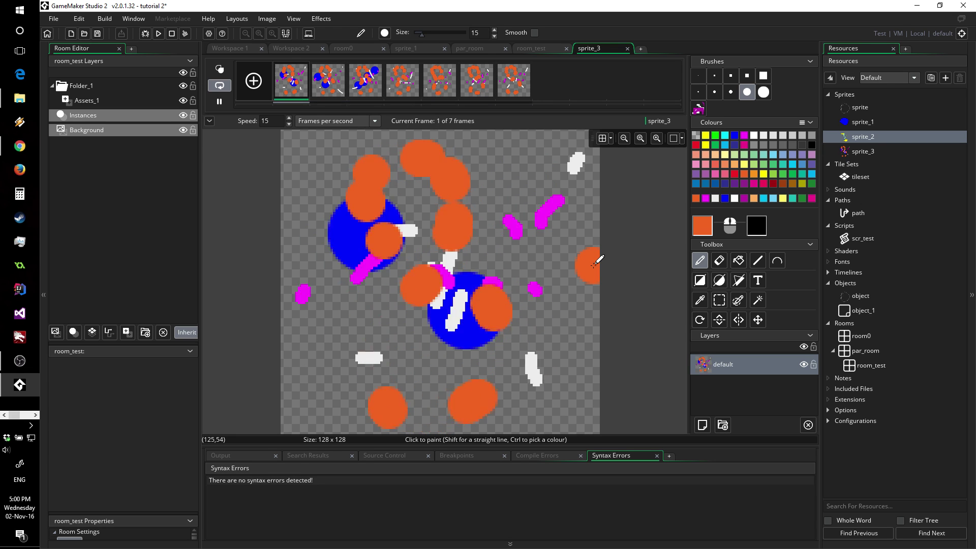
{"action": "key", "text": "Right"}
{"action": "left_click", "coordinate": [529, 272]}
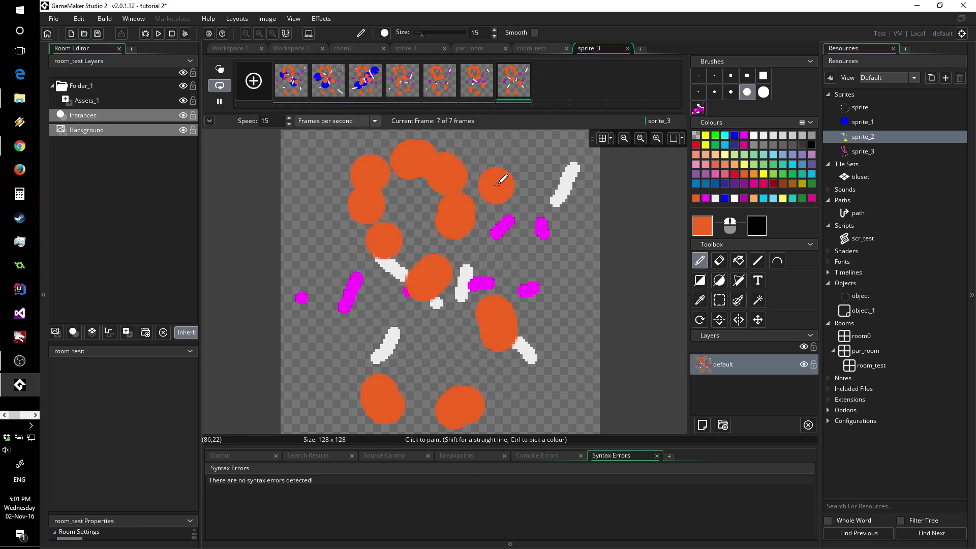
Step: Close the sprite_3 editor tab and play sprite_3's preview in Workspace 2
{"action": "left_click", "coordinate": [628, 48]}
{"action": "left_click", "coordinate": [230, 48]}
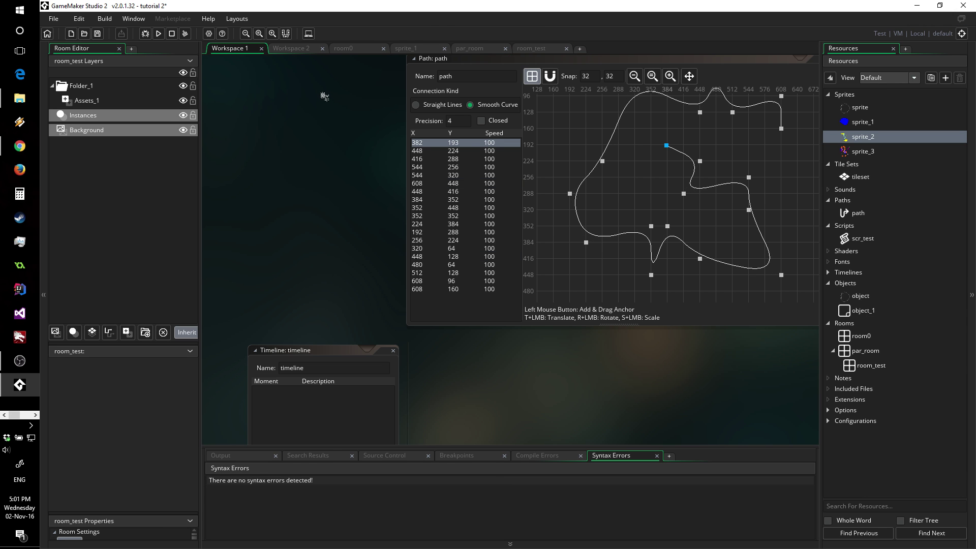
{"action": "left_click", "coordinate": [303, 50]}
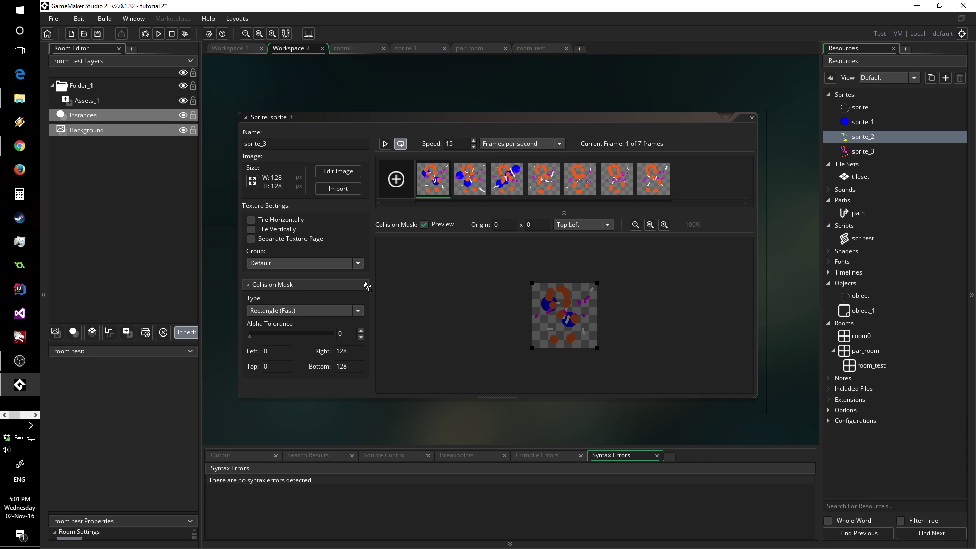
{"action": "left_click", "coordinate": [386, 144]}
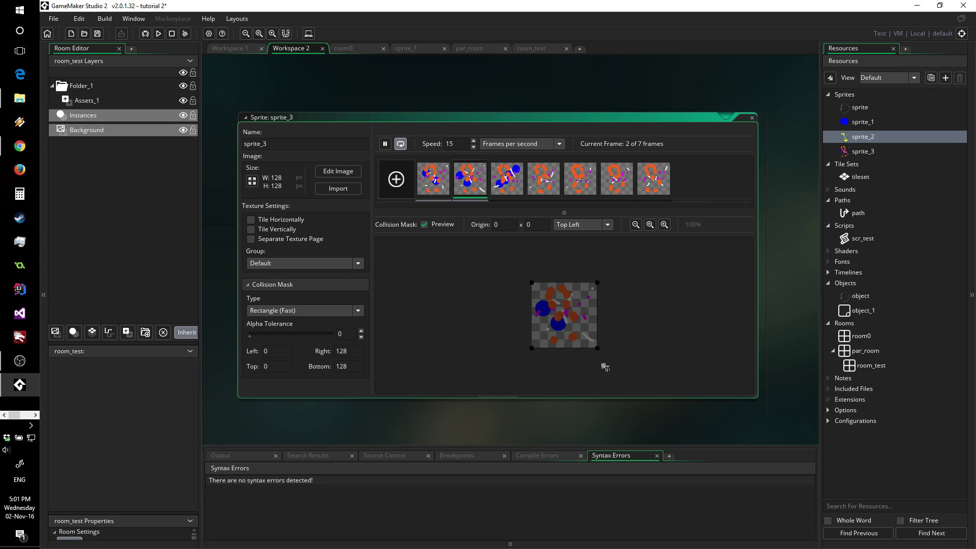
Step: Set the sprite animation speed to 15 frames per second
{"action": "left_click", "coordinate": [473, 142]}
{"action": "left_click", "coordinate": [474, 142]}
{"action": "left_click", "coordinate": [473, 141]}
{"action": "left_click", "coordinate": [474, 141]}
{"action": "left_click", "coordinate": [474, 141]}
{"action": "left_click", "coordinate": [474, 142]}
{"action": "left_click", "coordinate": [474, 142]}
{"action": "left_click", "coordinate": [473, 142]}
{"action": "left_click", "coordinate": [473, 142]}
{"action": "left_click", "coordinate": [473, 141]}
{"action": "left_click", "coordinate": [474, 142]}
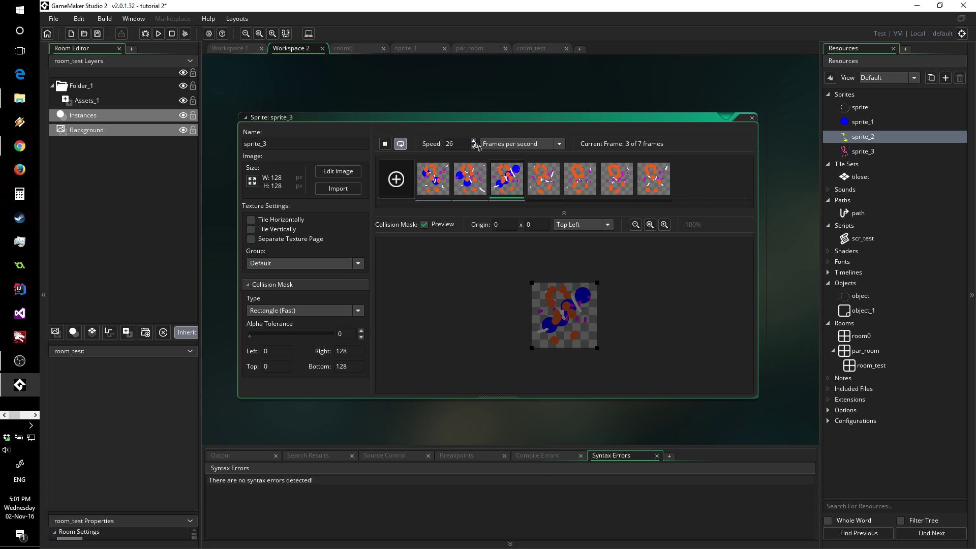
{"action": "left_click", "coordinate": [473, 142]}
{"action": "left_click", "coordinate": [473, 142]}
{"action": "type", "text": "15"}
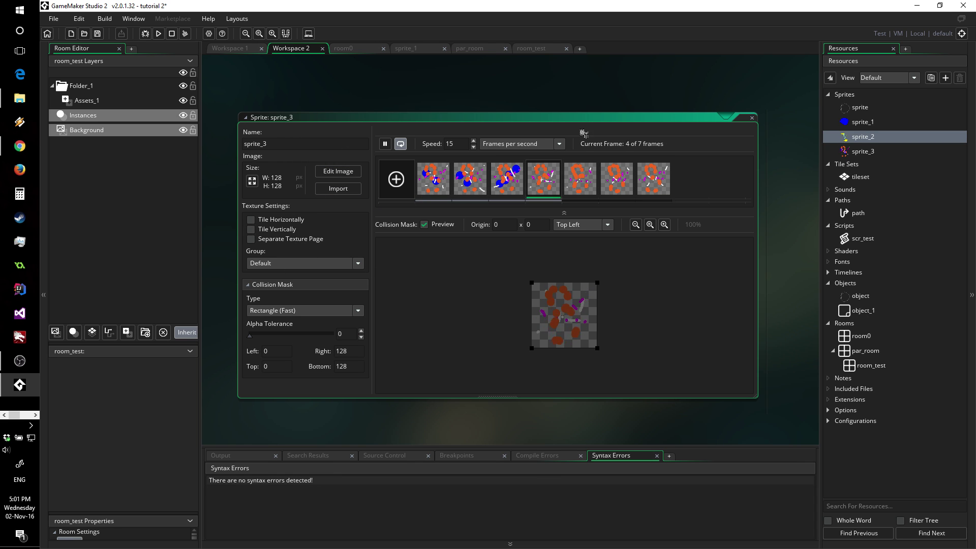
{"action": "middle_click_drag", "start_coordinate": [584, 133], "coordinate": [584, 106]}
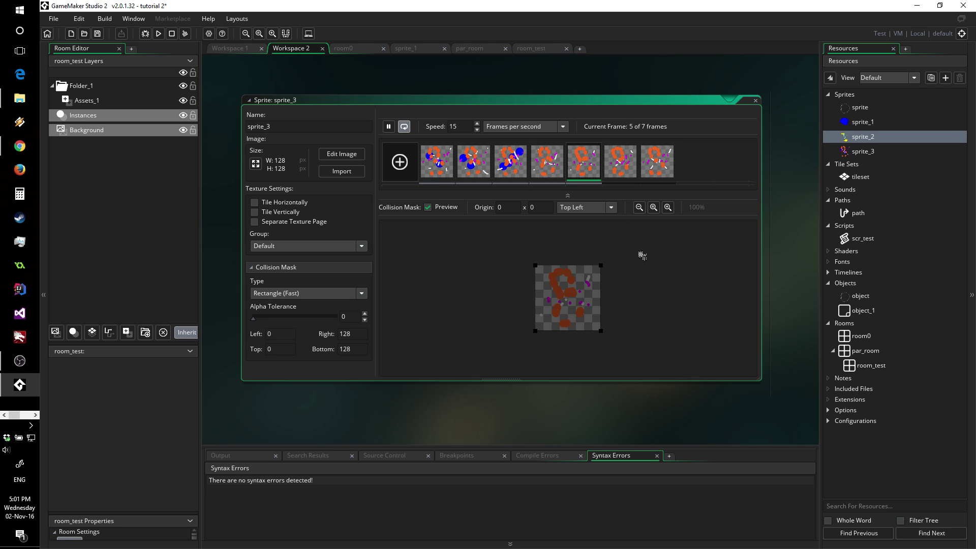
Step: Add an Assets_1 layer to room0, place sprite_3 upper left, and play its animation
{"action": "double_click", "coordinate": [860, 336]}
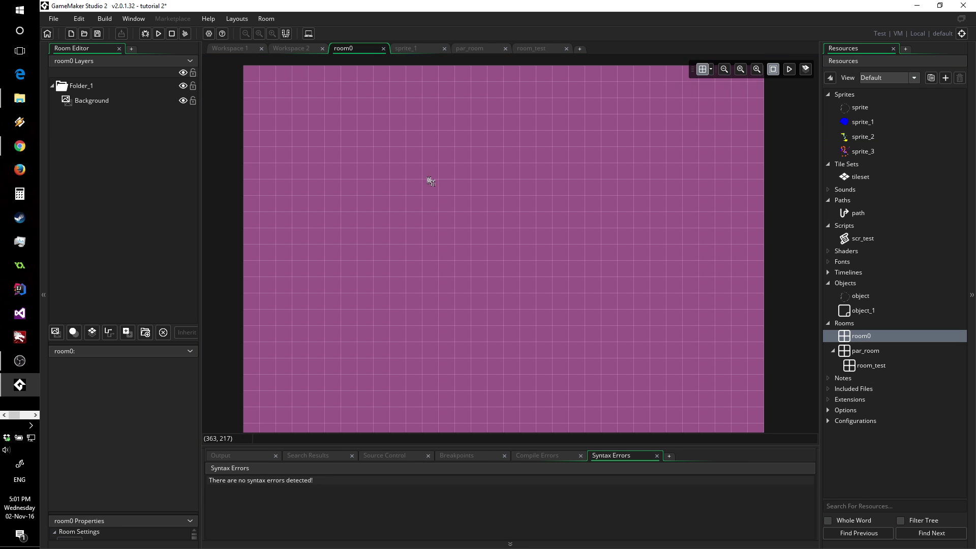
{"action": "left_click", "coordinate": [127, 333]}
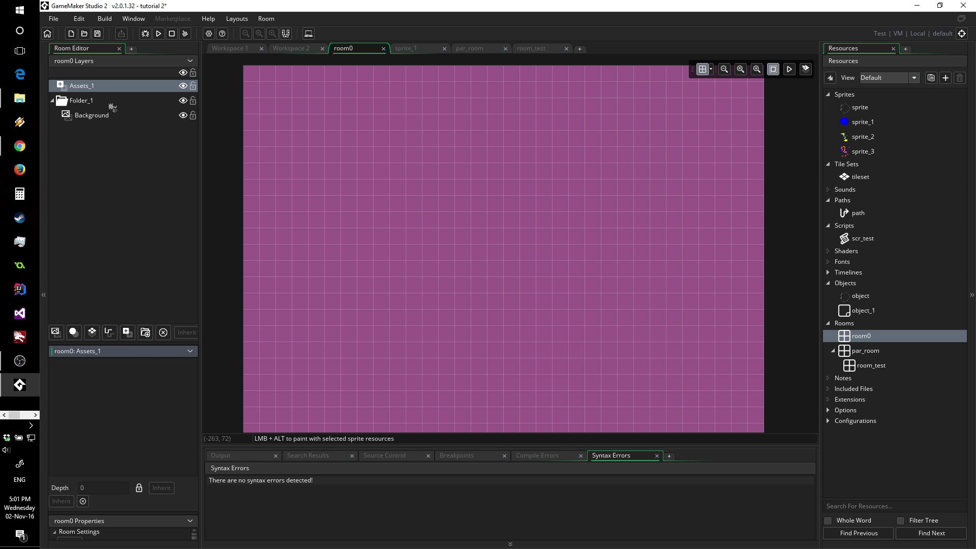
{"action": "left_click_drag", "start_coordinate": [848, 152], "coordinate": [408, 160]}
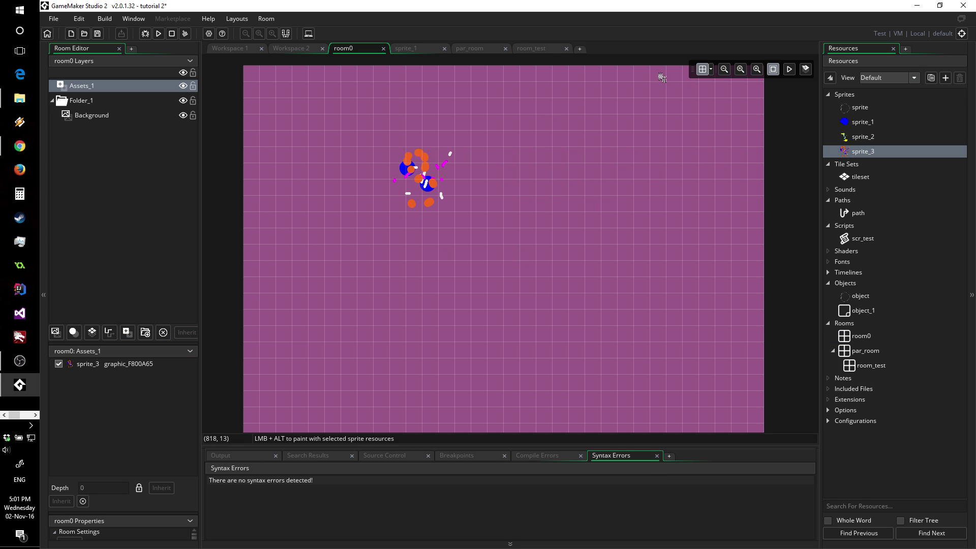
{"action": "left_click", "coordinate": [789, 69]}
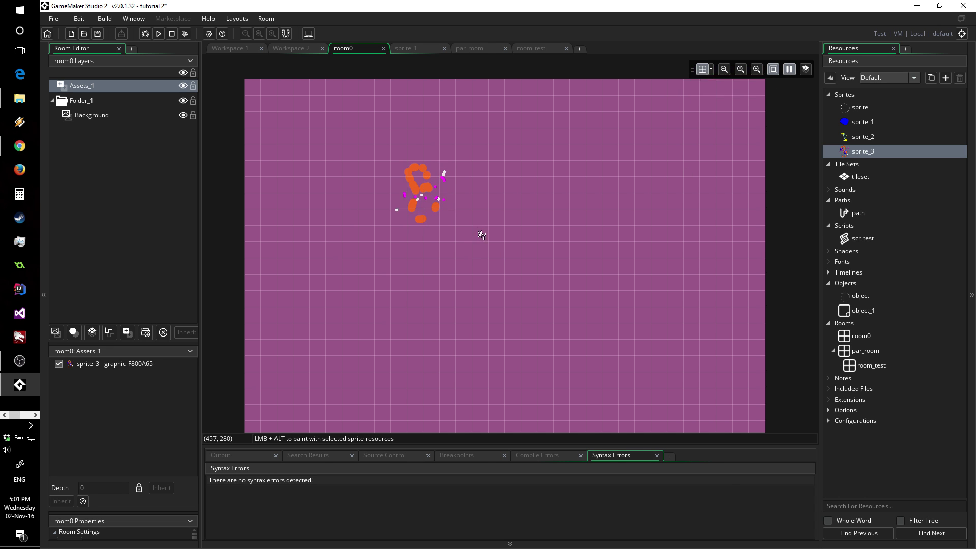
{"action": "left_click", "coordinate": [790, 69]}
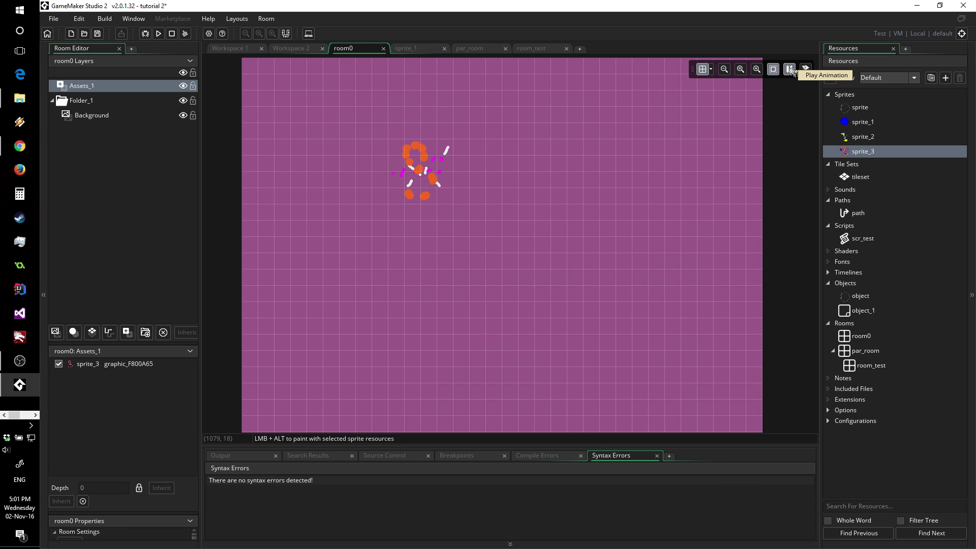
{"action": "left_click", "coordinate": [790, 70]}
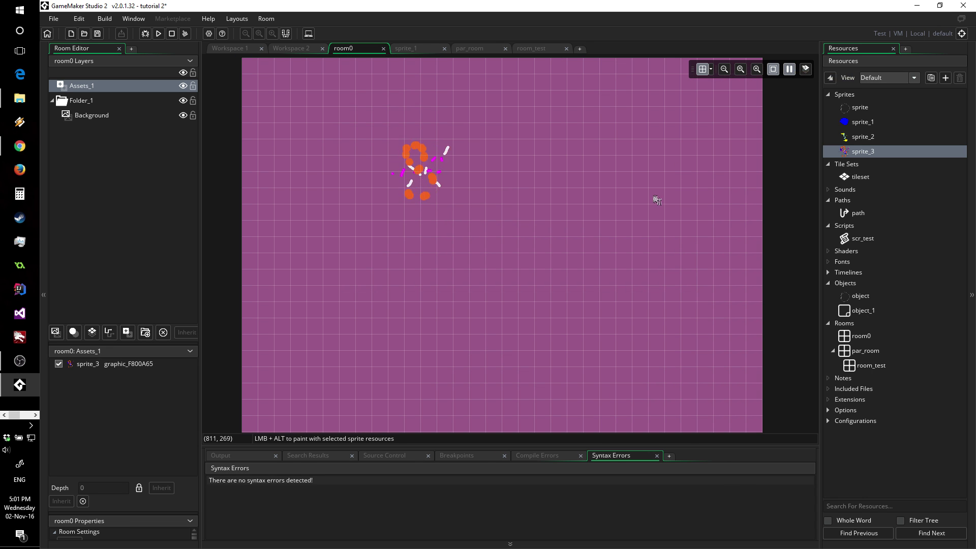